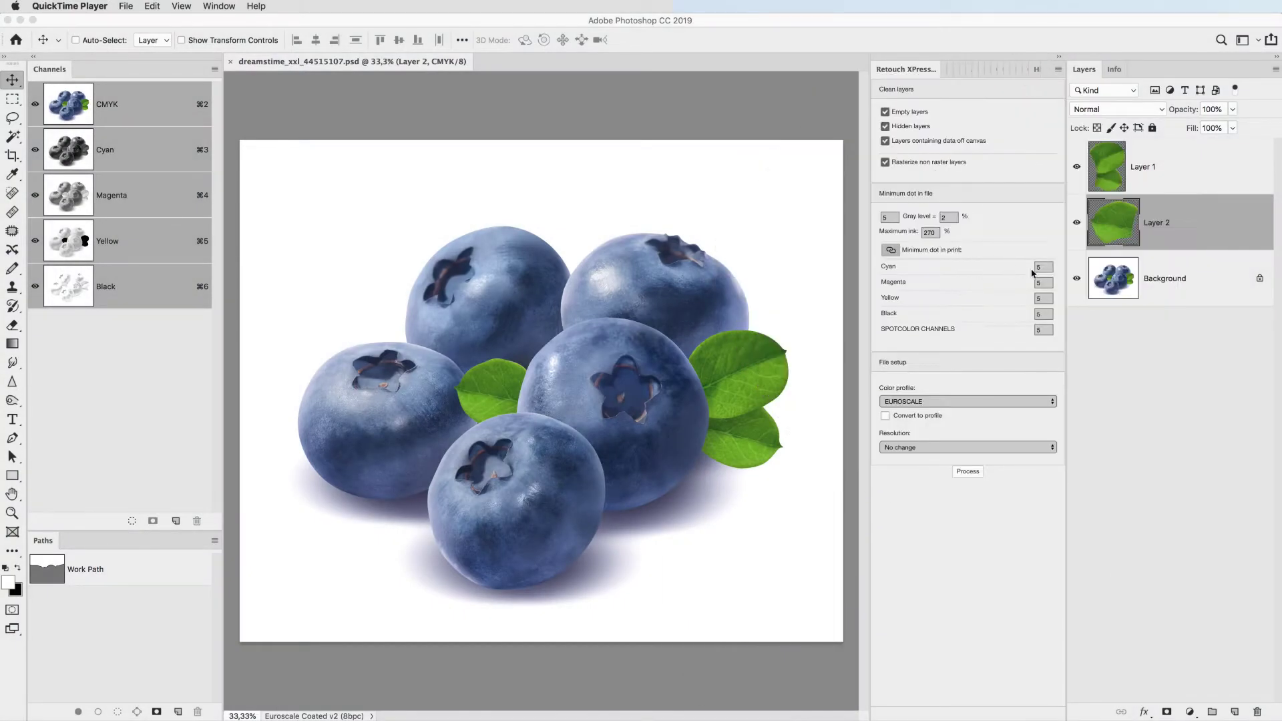
Step: Set a minimum printable dot of 10 for all inks and process the file for retouching
{"action": "left_click", "coordinate": [1041, 267]}
{"action": "type", "text": "10"}
{"action": "key", "text": "Tab"}
{"action": "key", "text": "Tab"}
{"action": "key", "text": "Tab"}
{"action": "key", "text": "Tab"}
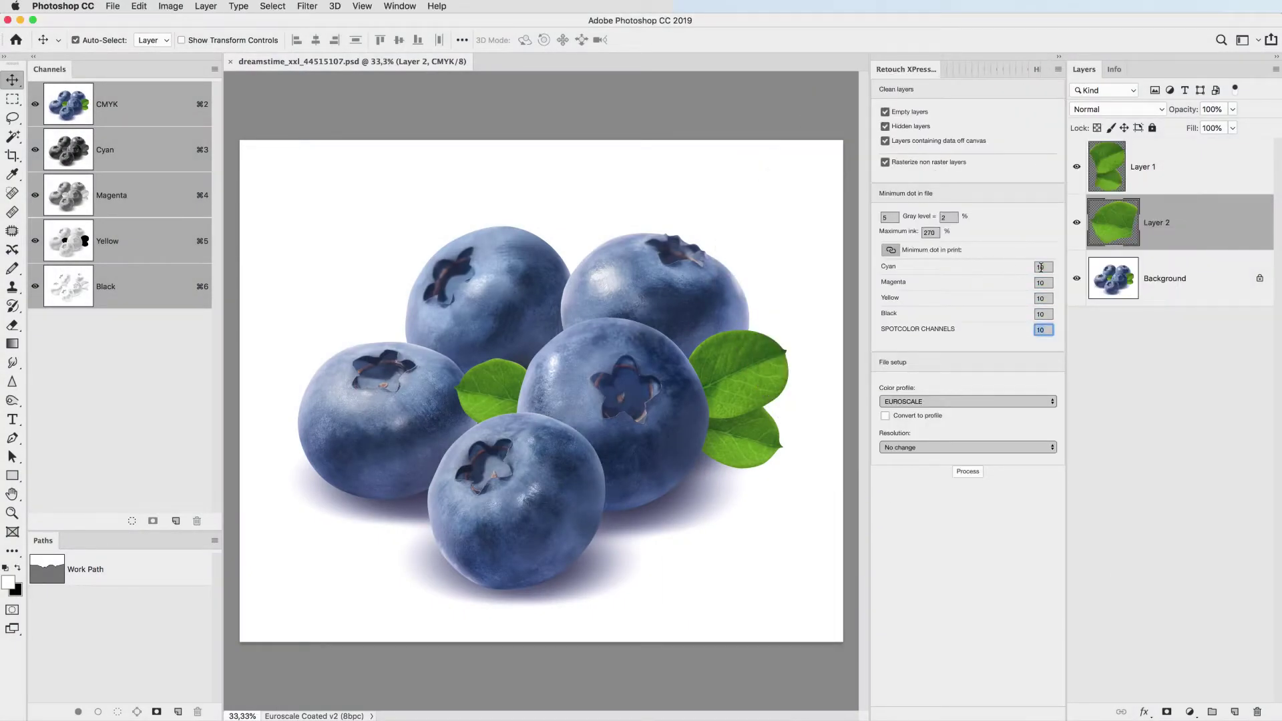
{"action": "left_click", "coordinate": [979, 474]}
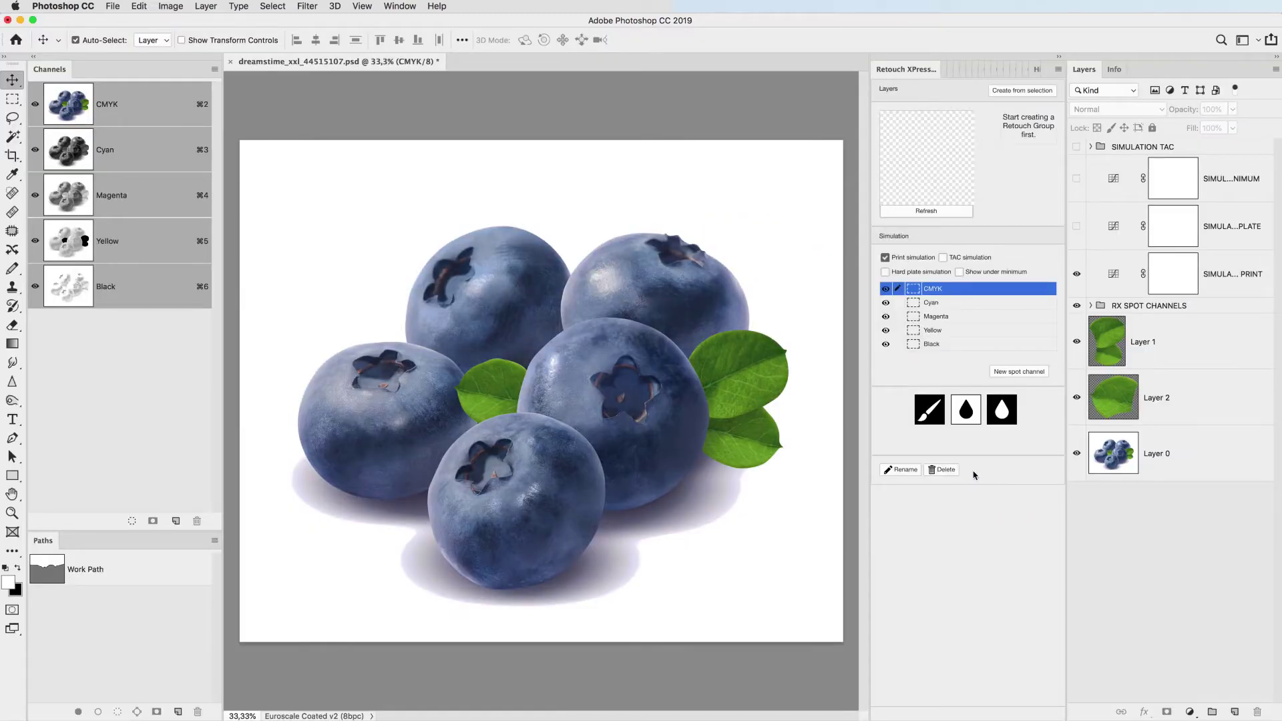
{"action": "left_click", "coordinate": [936, 306]}
{"action": "left_click", "coordinate": [886, 289]}
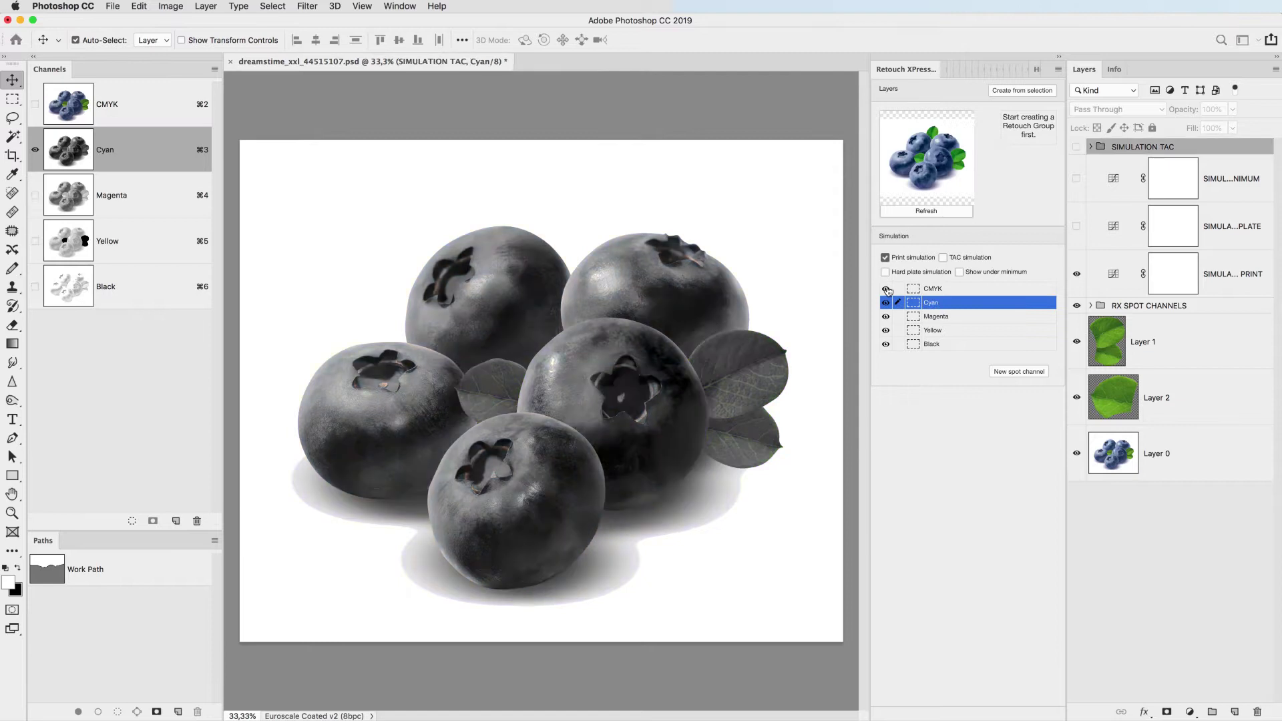
{"action": "left_click", "coordinate": [959, 317]}
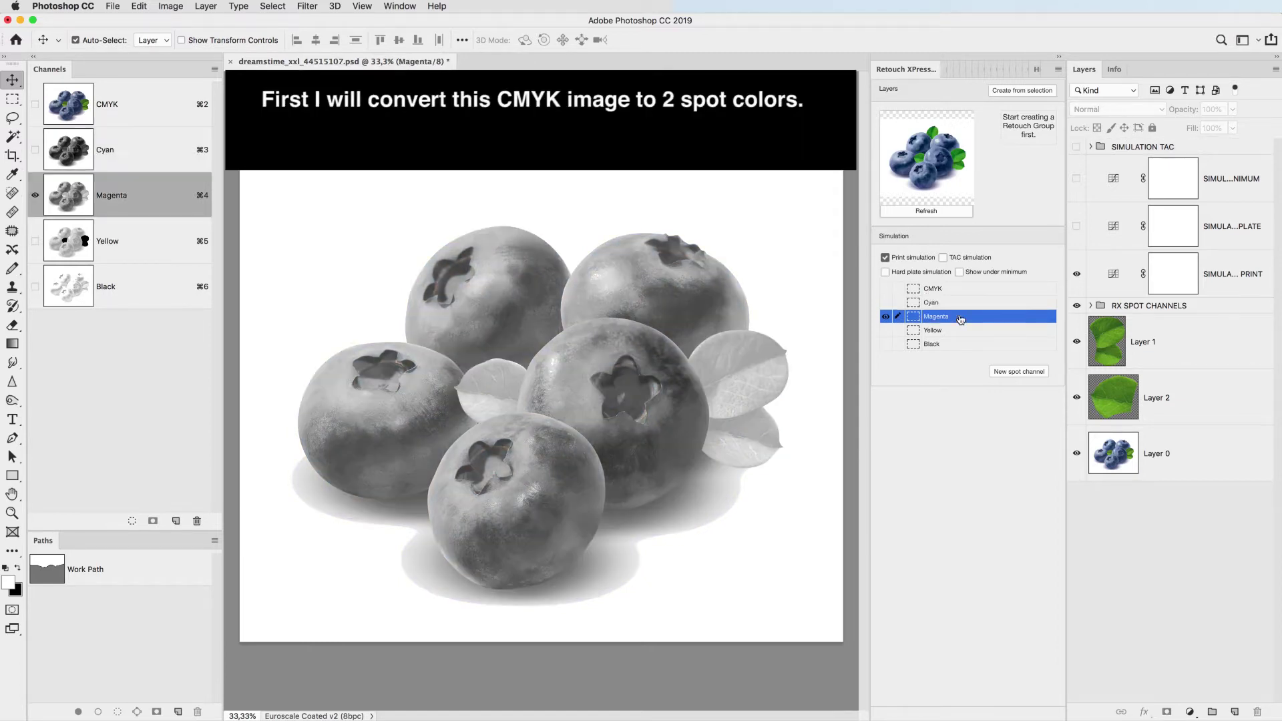
{"action": "left_click", "coordinate": [962, 333]}
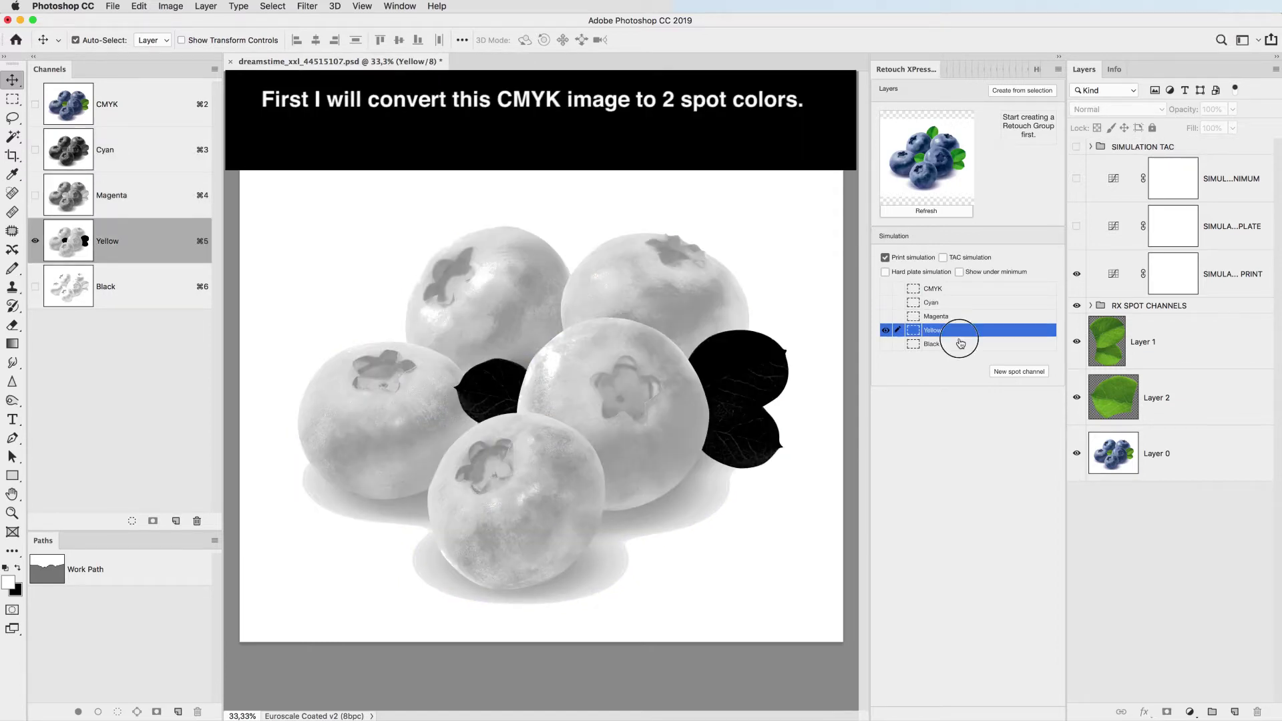
{"action": "left_click", "coordinate": [960, 343]}
{"action": "left_click", "coordinate": [885, 289]}
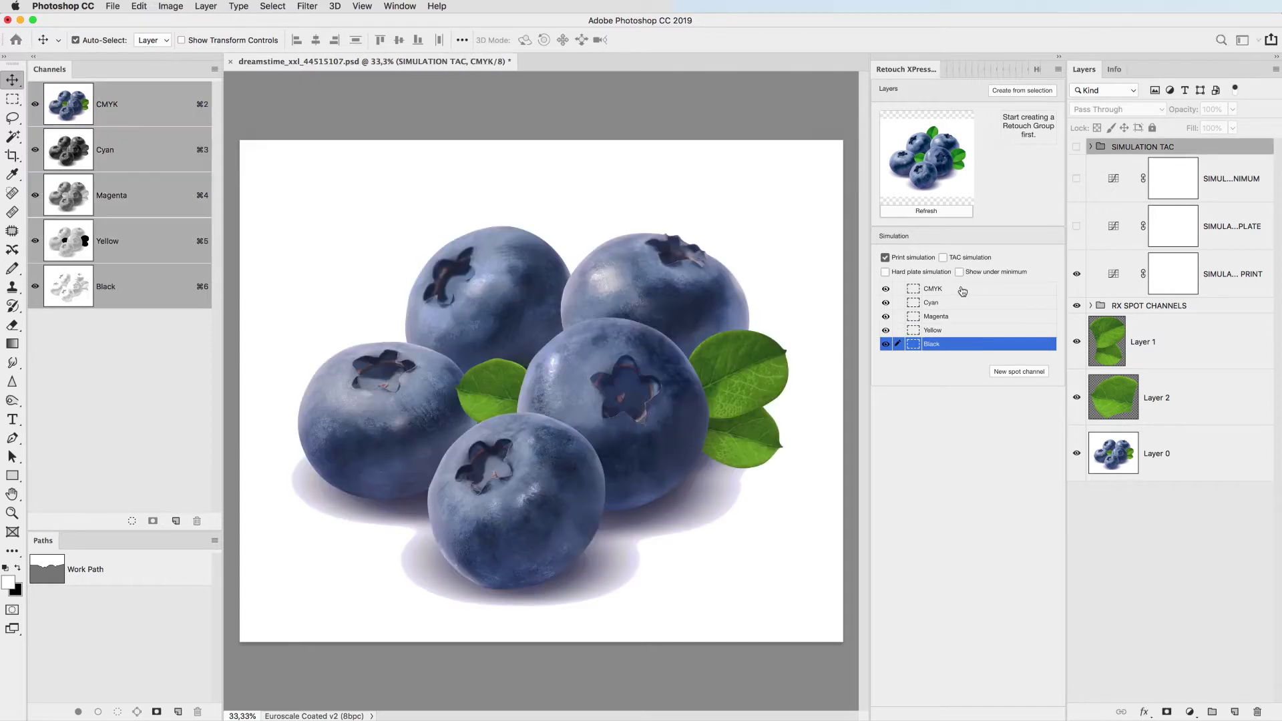
Step: Create a PANTONE 369 C spot channel for the leaves from the Yellow plate, using Layer 2's selection
{"action": "left_click", "coordinate": [962, 288]}
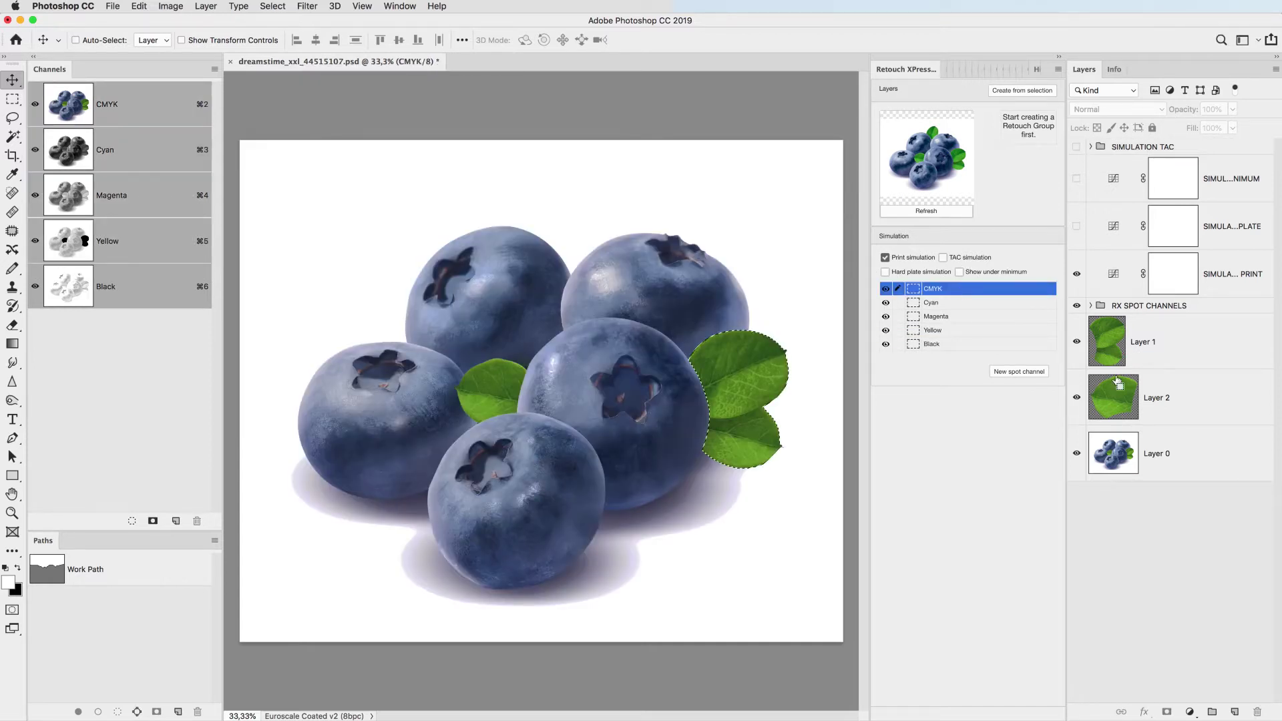
{"action": "left_click", "coordinate": [1031, 373]}
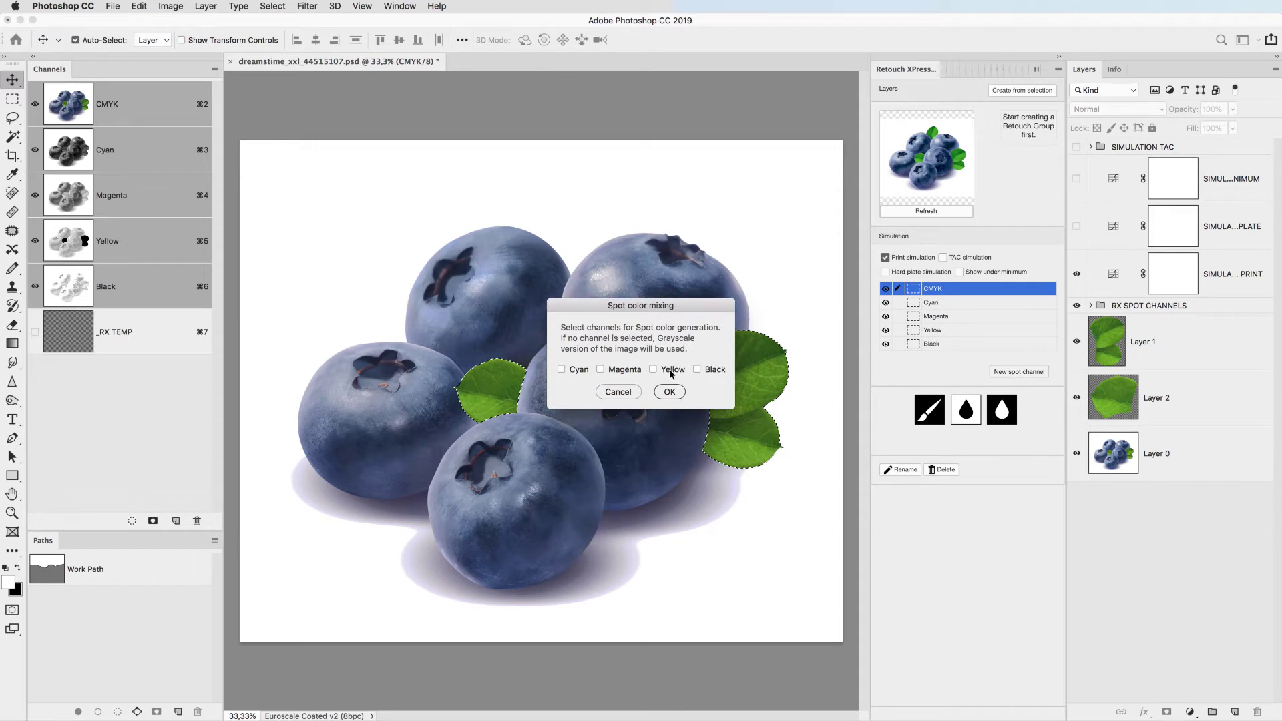
{"action": "left_click", "coordinate": [671, 370]}
{"action": "left_click", "coordinate": [670, 392]}
{"action": "left_click", "coordinate": [955, 363]}
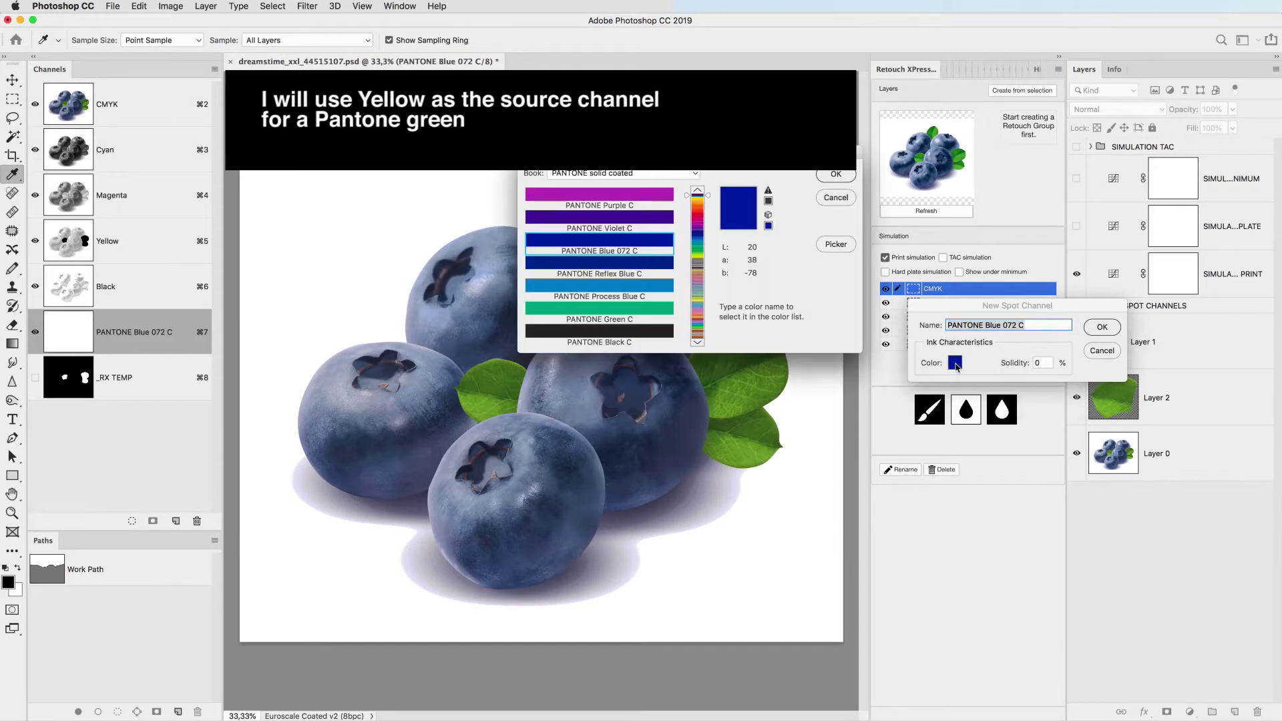
{"action": "type", "text": "369"}
{"action": "key", "text": "Return"}
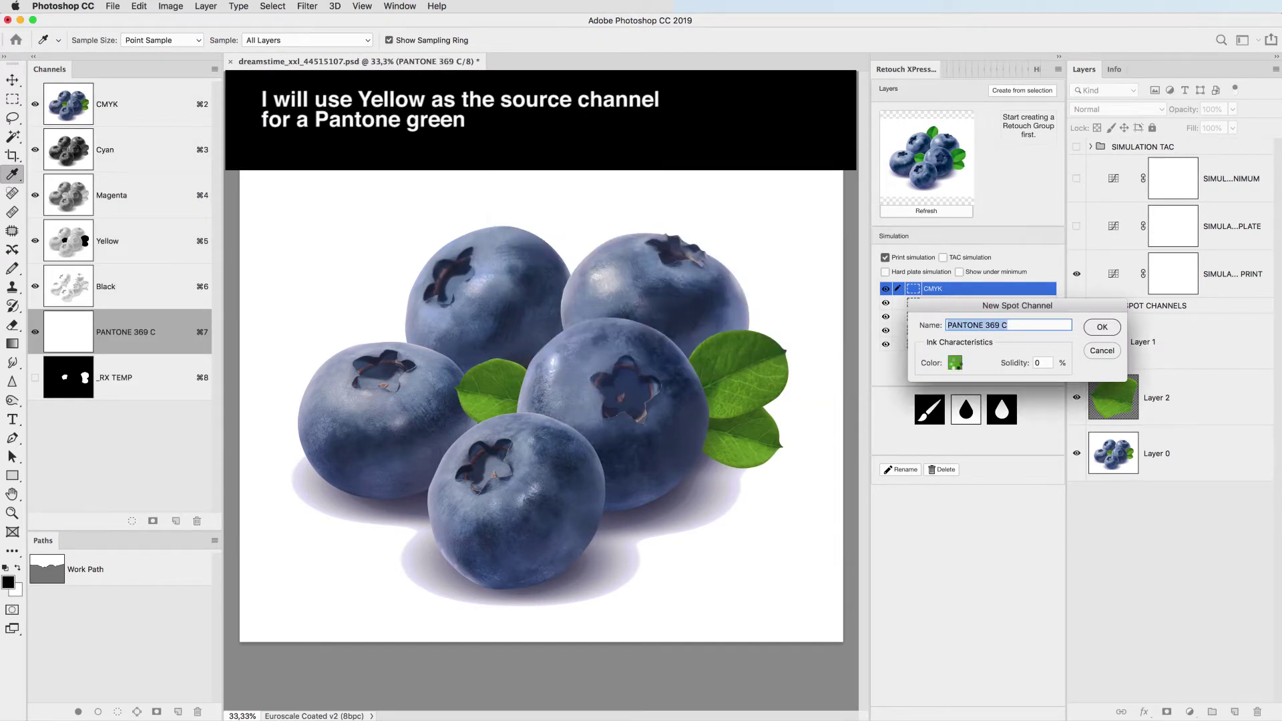
{"action": "key", "text": "Return"}
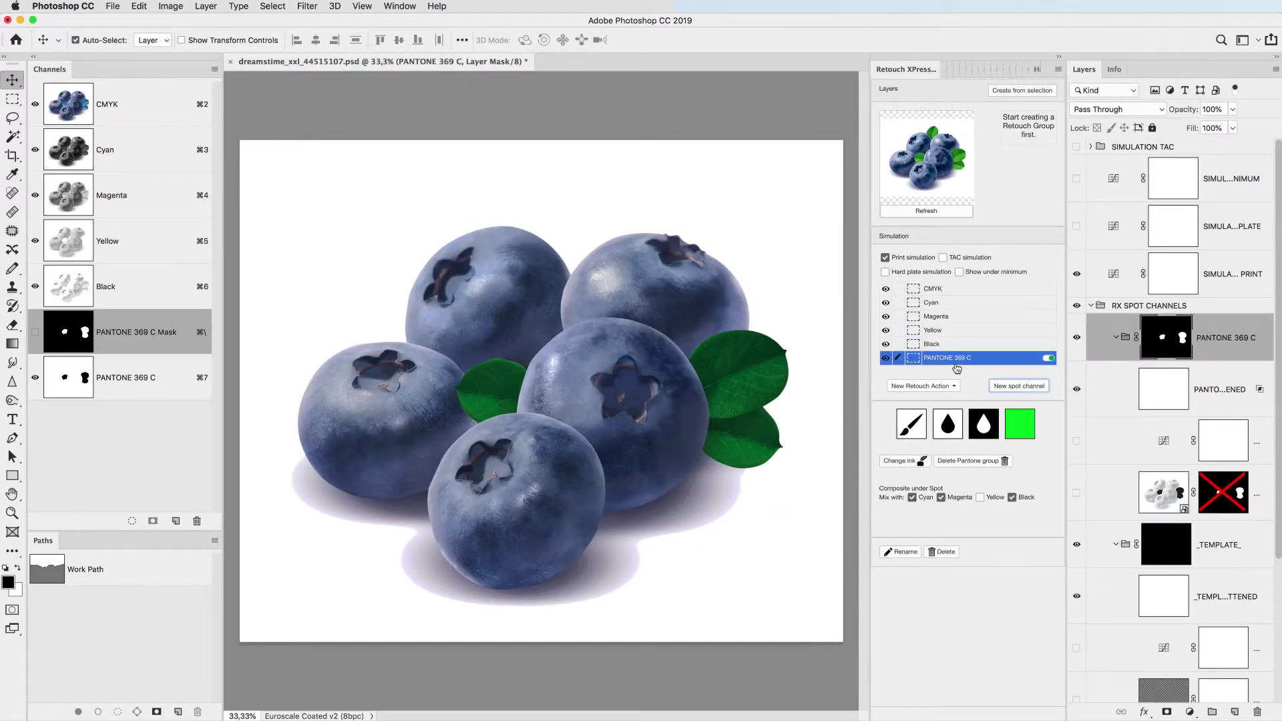
Step: Toggle the 369 C spot to compare, stop mixing Cyan and Black beneath it, and start a second spot channel
{"action": "left_click", "coordinate": [886, 359]}
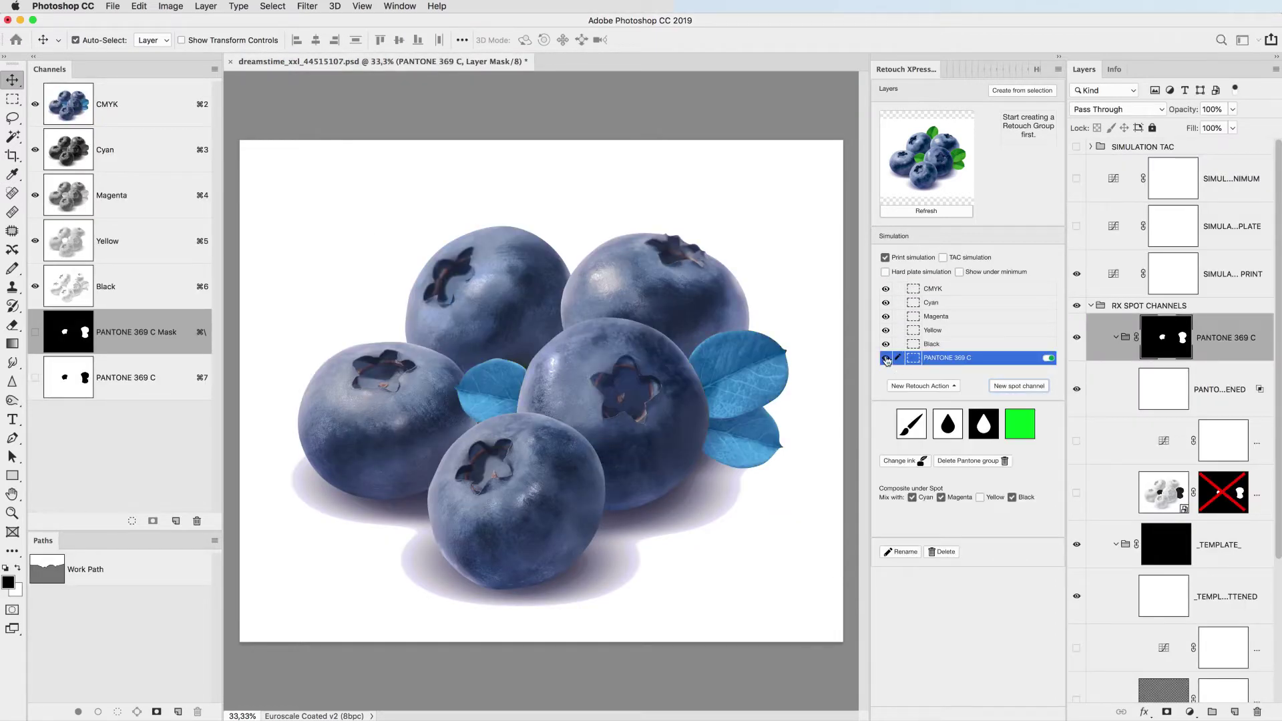
{"action": "left_click", "coordinate": [1048, 358]}
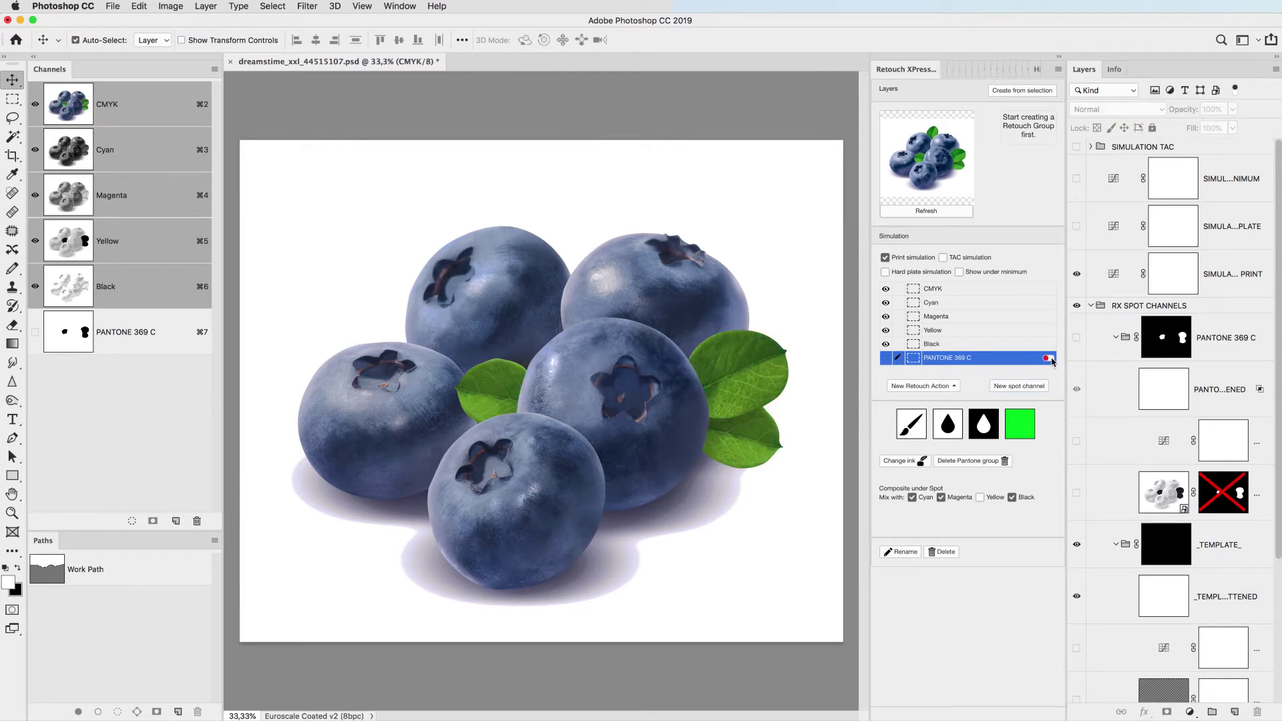
{"action": "left_click", "coordinate": [1048, 358]}
{"action": "left_click", "coordinate": [887, 361]}
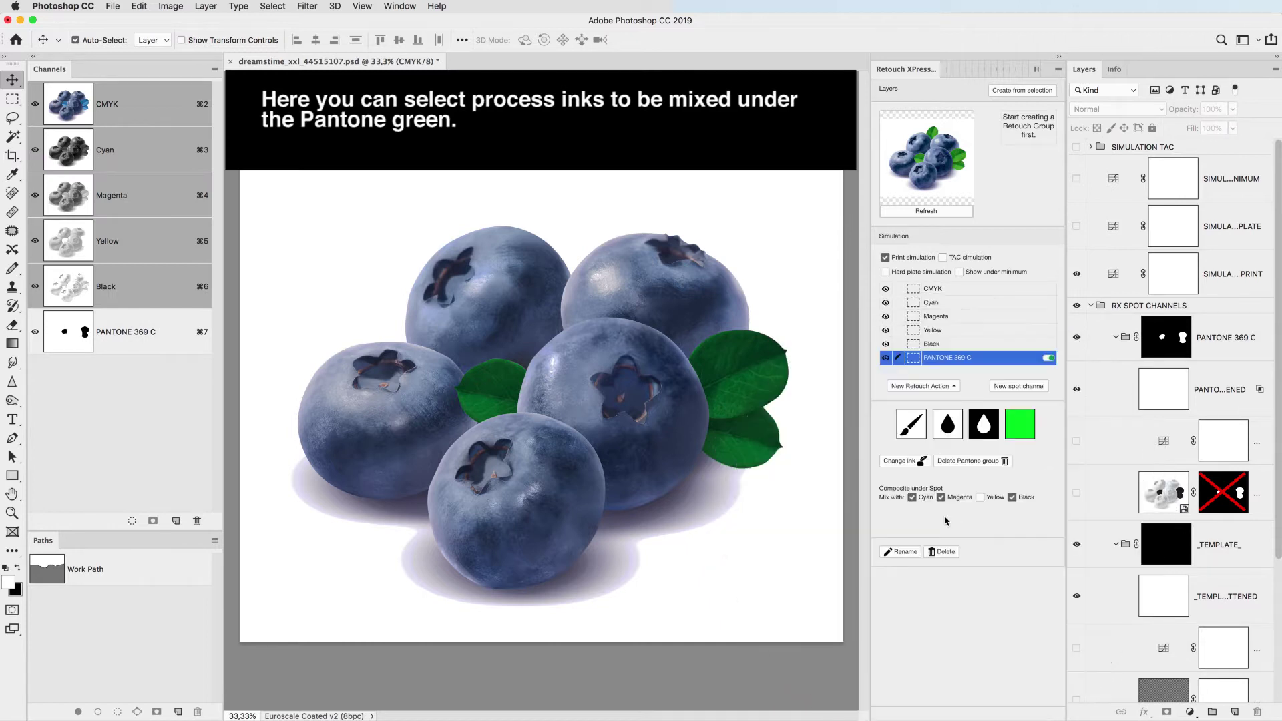
{"action": "left_click", "coordinate": [913, 499]}
{"action": "left_click", "coordinate": [1012, 498]}
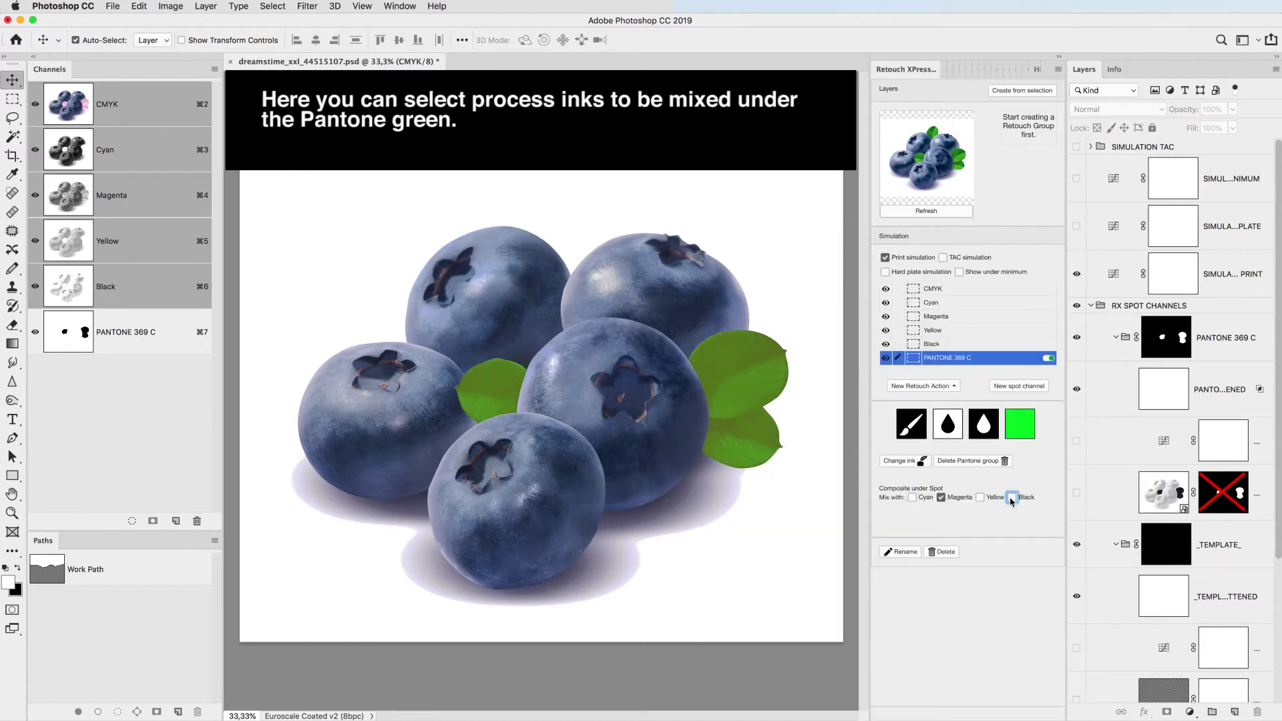
{"action": "left_click", "coordinate": [1026, 387]}
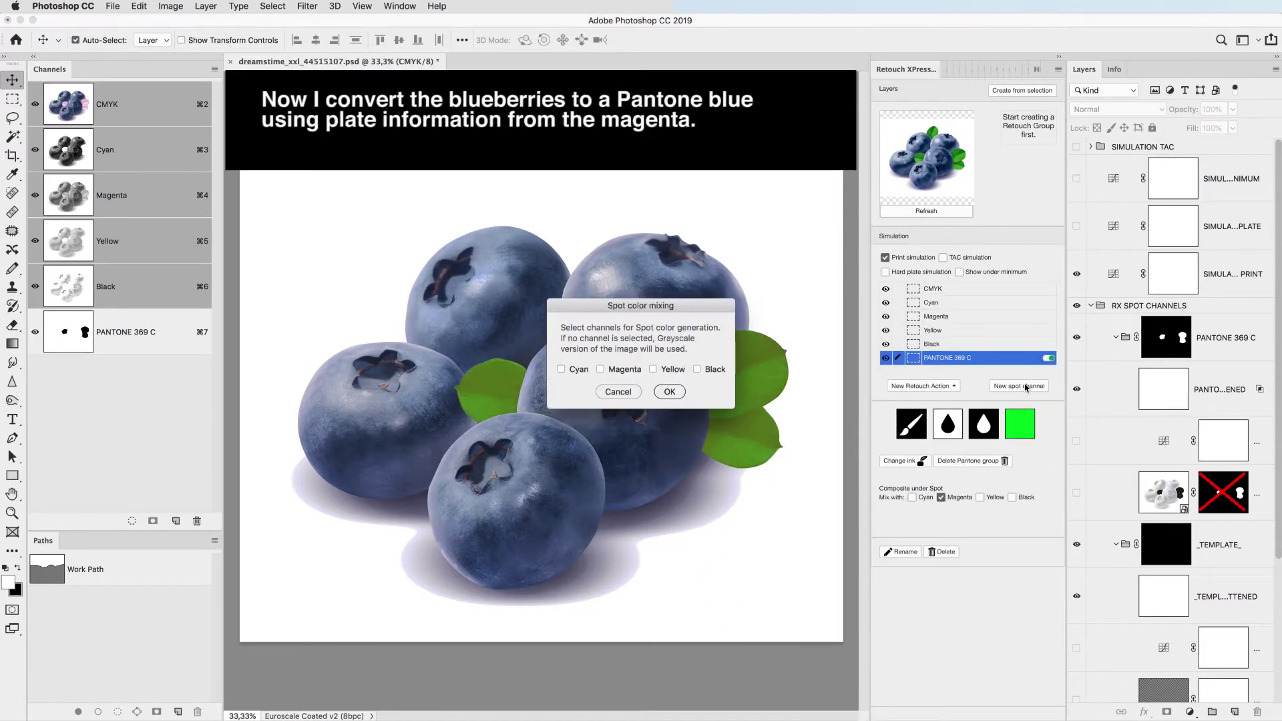
Step: Build the blue spot channel from Magenta with PANTONE 294 C as its ink
{"action": "left_click", "coordinate": [678, 393]}
{"action": "left_click", "coordinate": [955, 364]}
{"action": "type", "text": "294 C"}
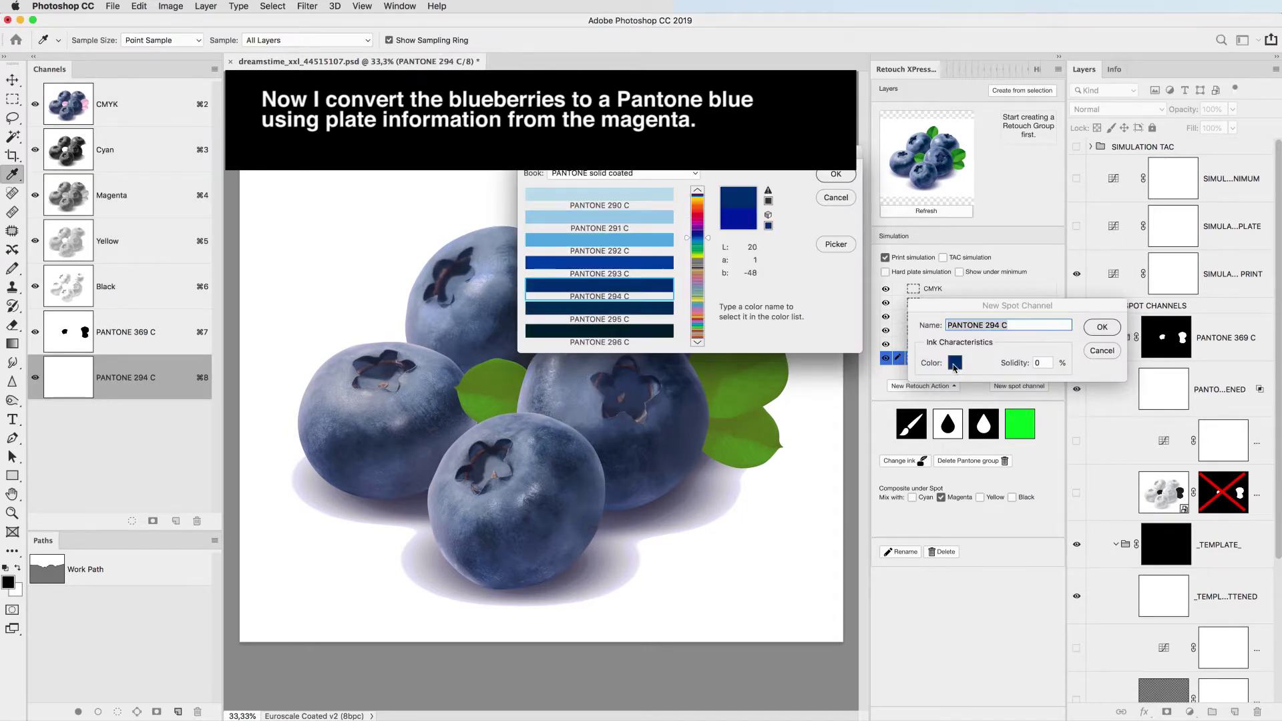
{"action": "key", "text": "Return"}
{"action": "key", "text": "Return"}
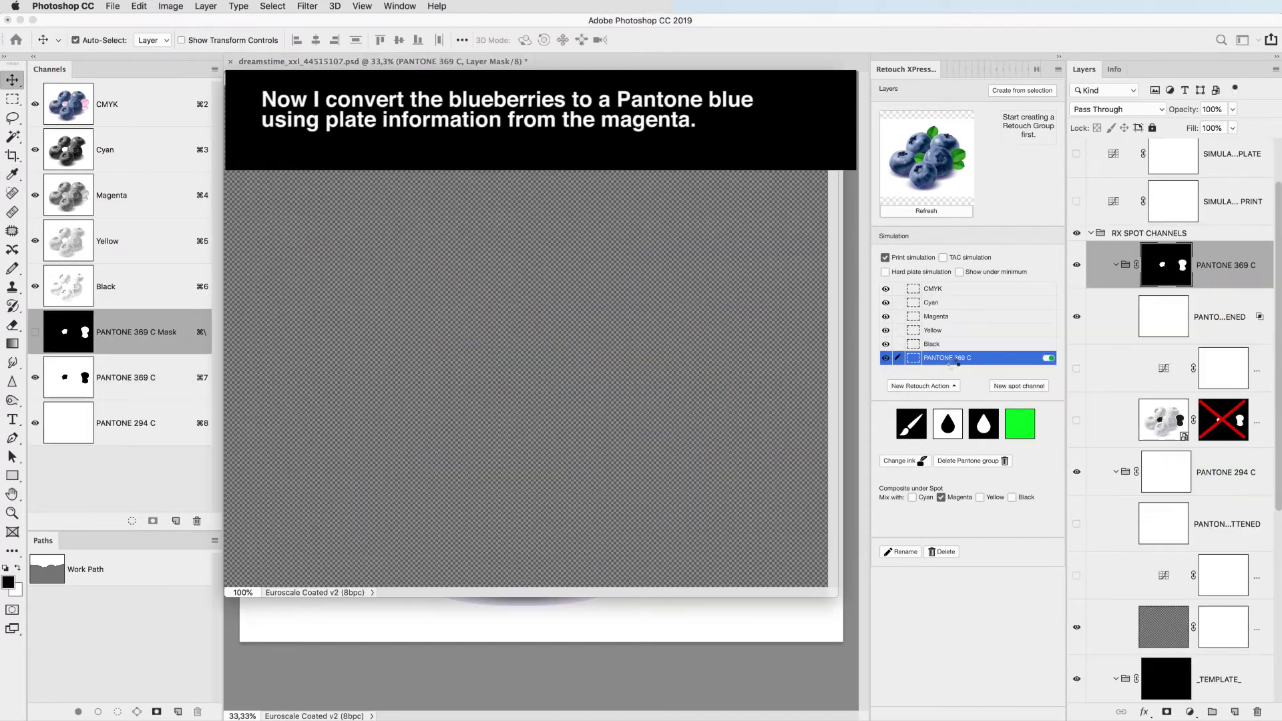
Step: Turn on the 294 C spot simulation and stop mixing Cyan, Yellow and Black beneath it
{"action": "left_click", "coordinate": [1048, 374]}
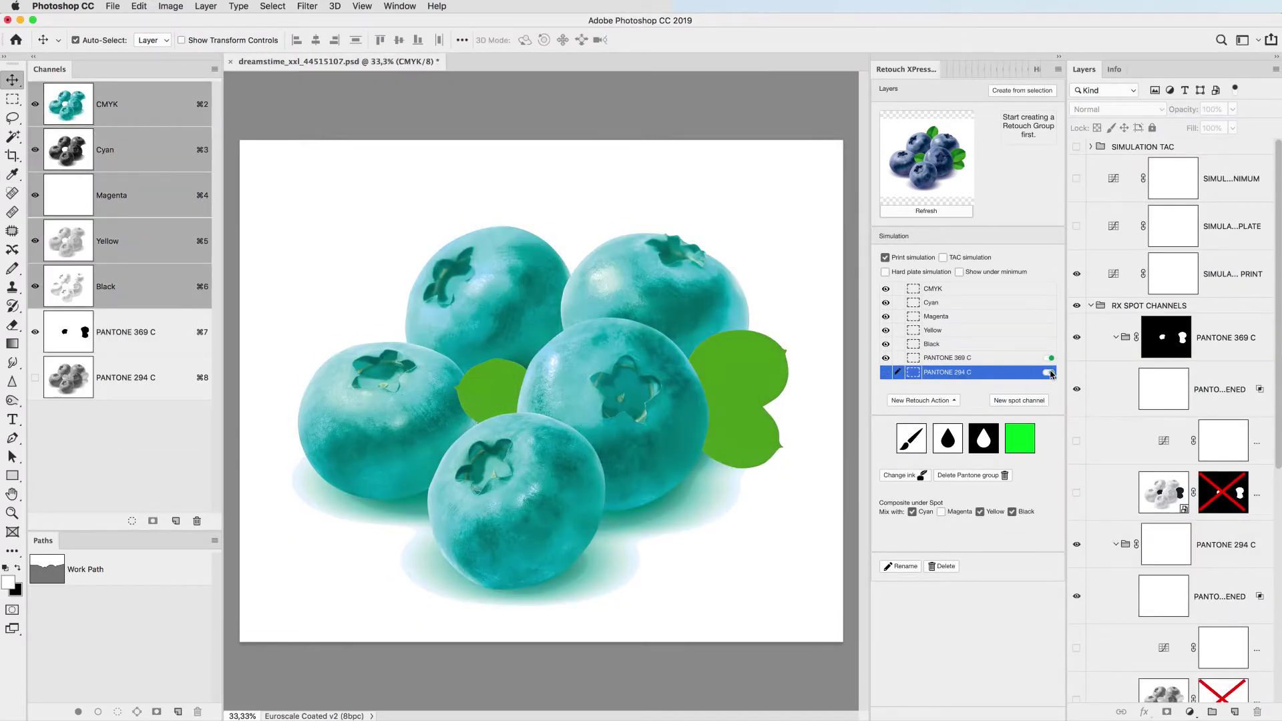
{"action": "left_click", "coordinate": [886, 372]}
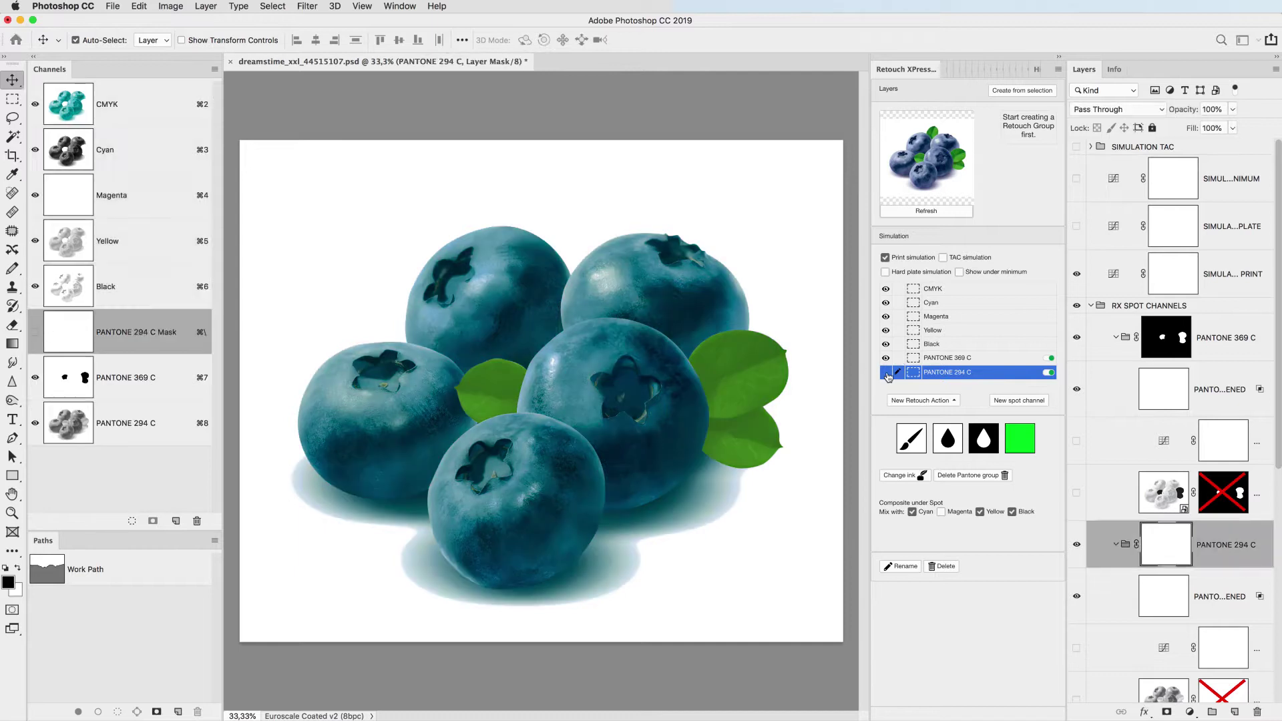
{"action": "left_click", "coordinate": [912, 511]}
{"action": "left_click", "coordinate": [980, 511]}
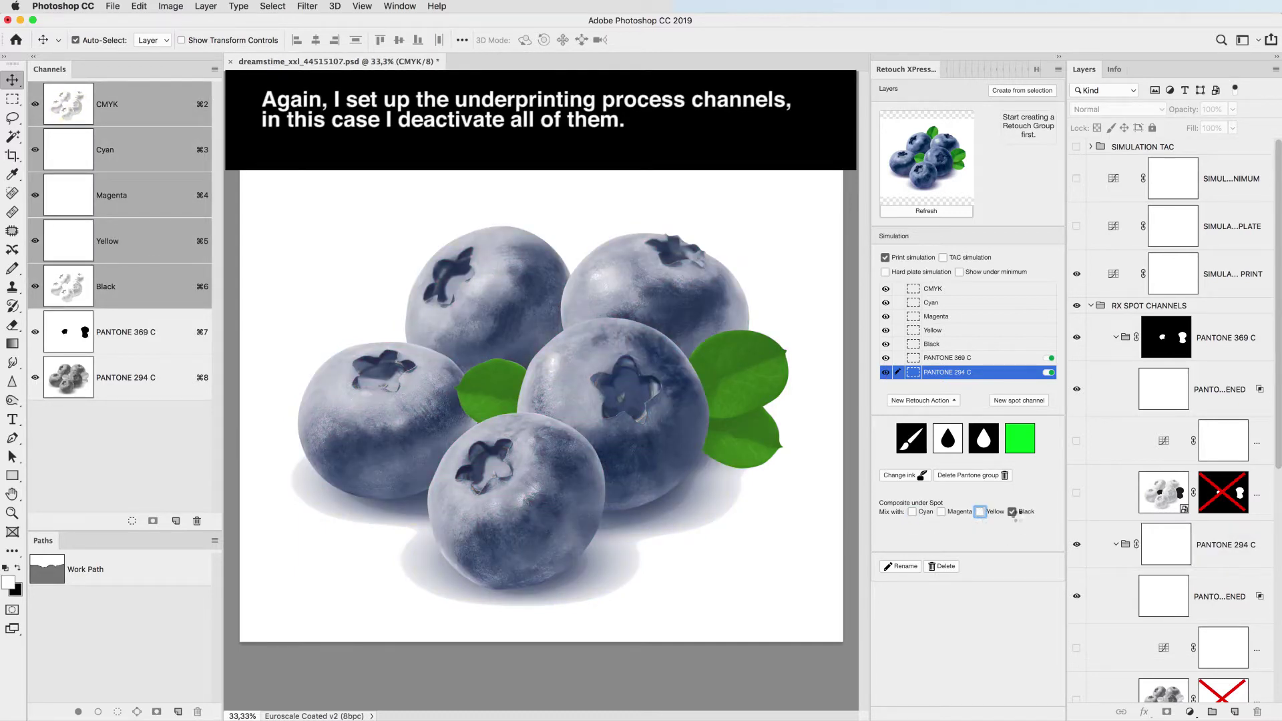
{"action": "left_click", "coordinate": [1012, 512]}
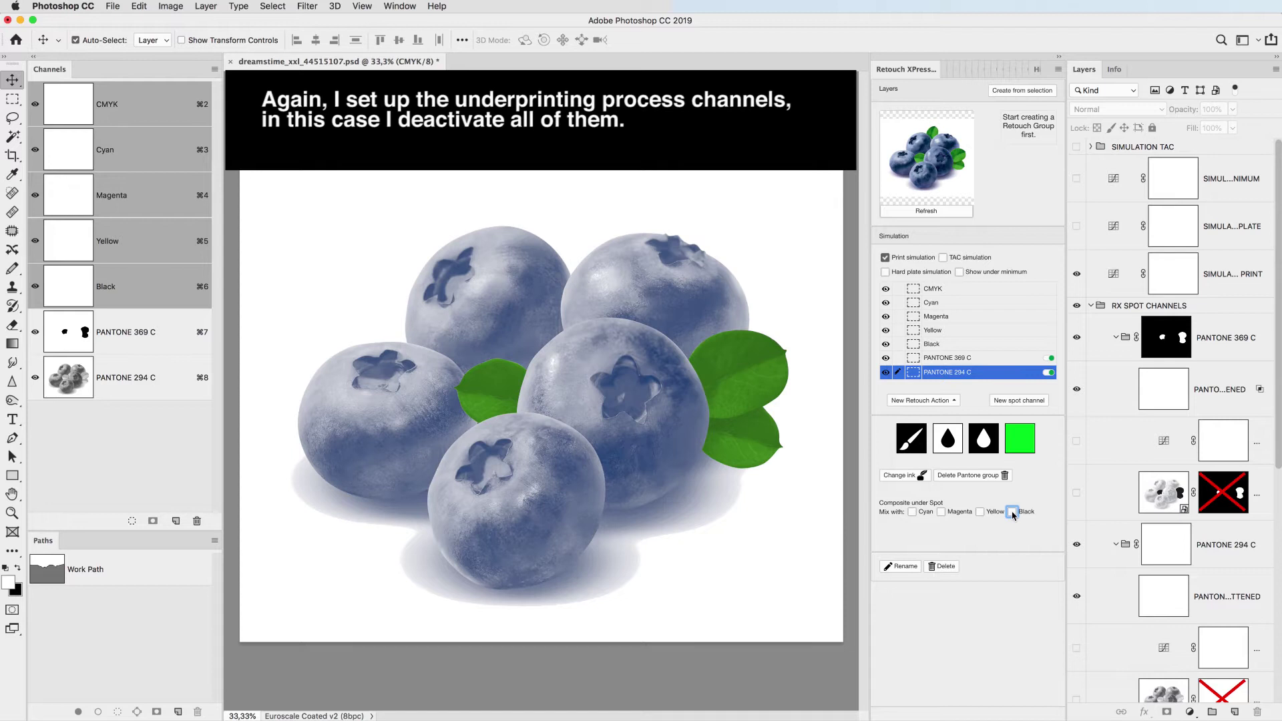
{"action": "scroll", "coordinate": [1166, 504], "scroll_direction": "down", "scroll_amount": 6}
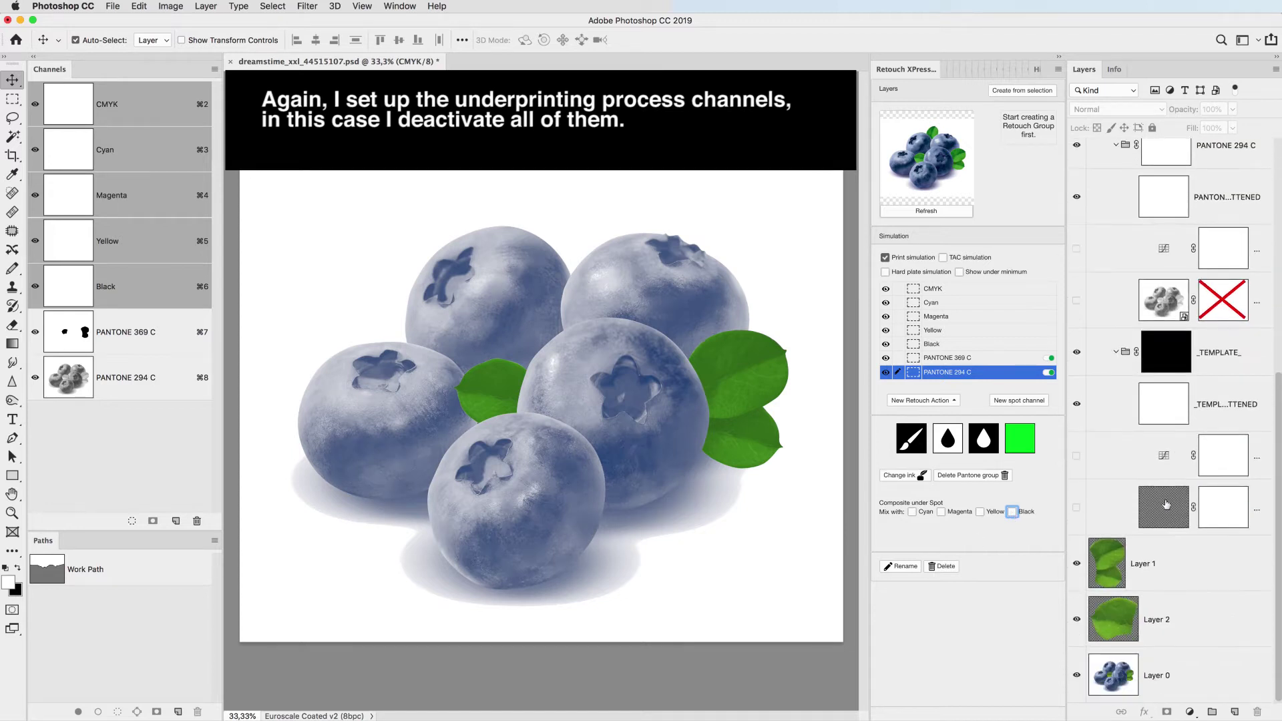
Step: Zoom into the berry shadows and toggle print simulation off and back on to compare
{"action": "left_click_drag", "start_coordinate": [367, 552], "coordinate": [423, 538]}
{"action": "left_click", "coordinate": [886, 257]}
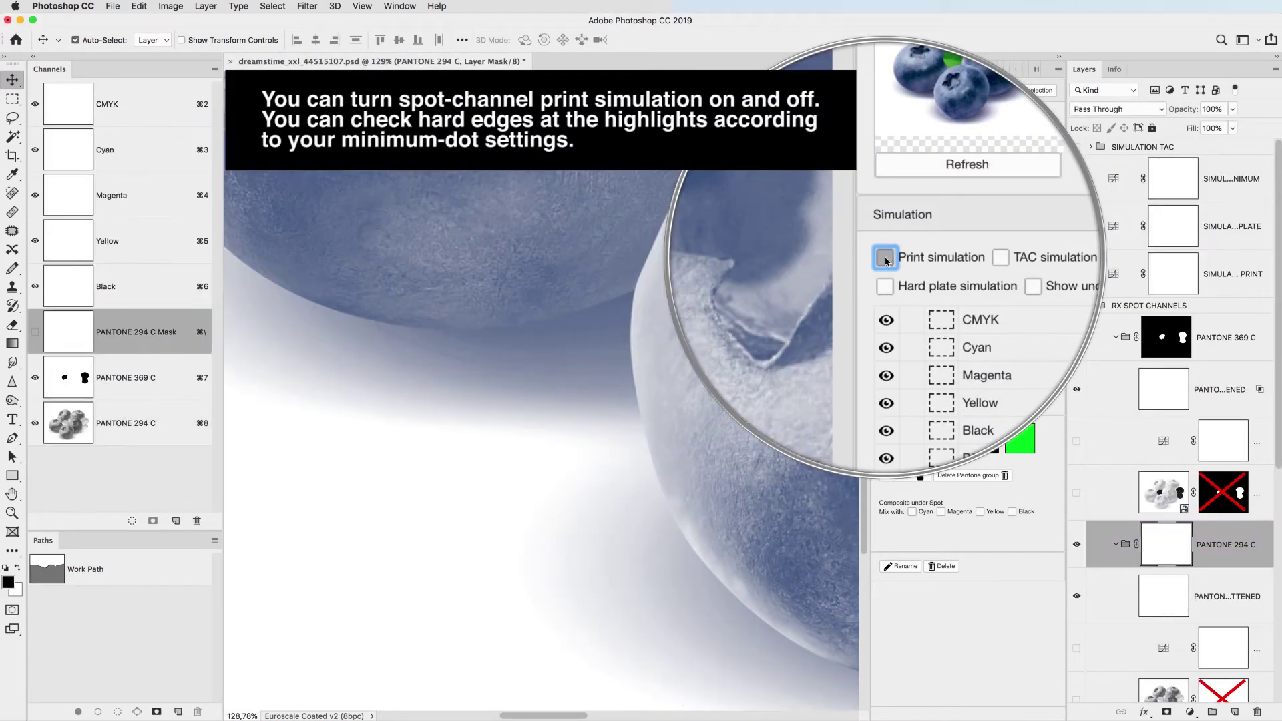
{"action": "left_click", "coordinate": [885, 258]}
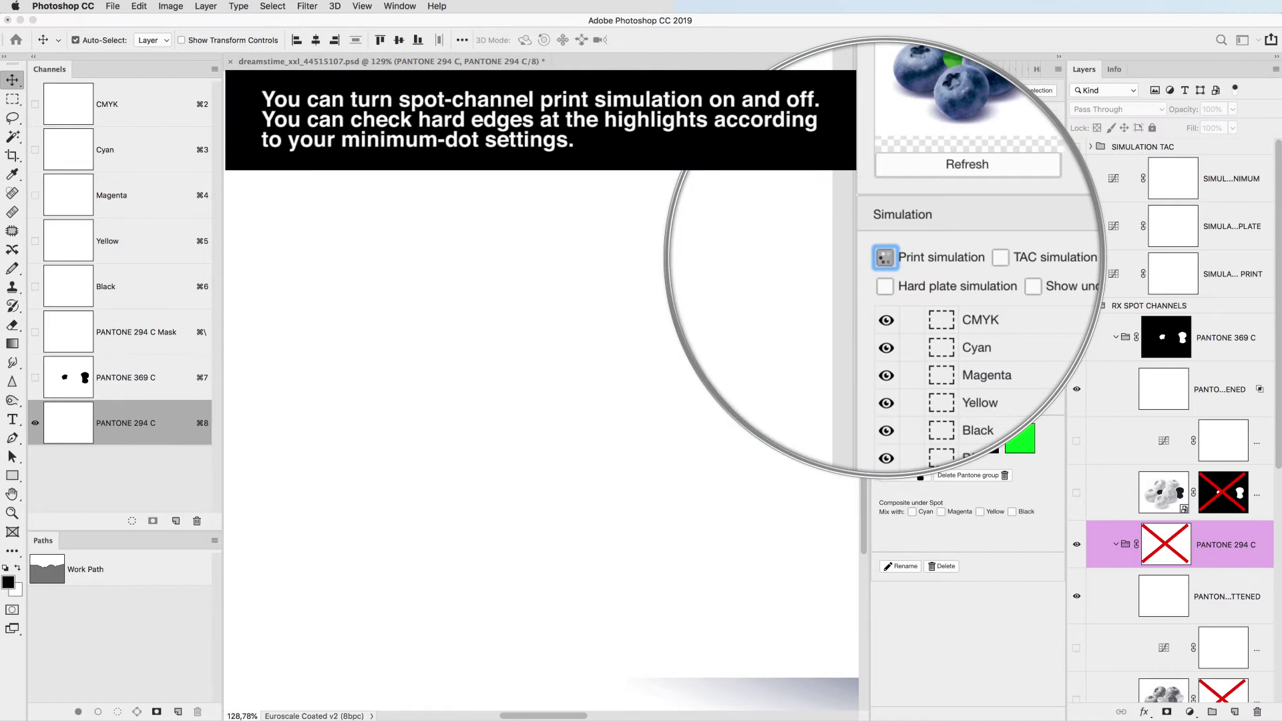
Step: Fit the image in the window and load Layer 2's leaf selection
{"action": "key", "text": "super+0"}
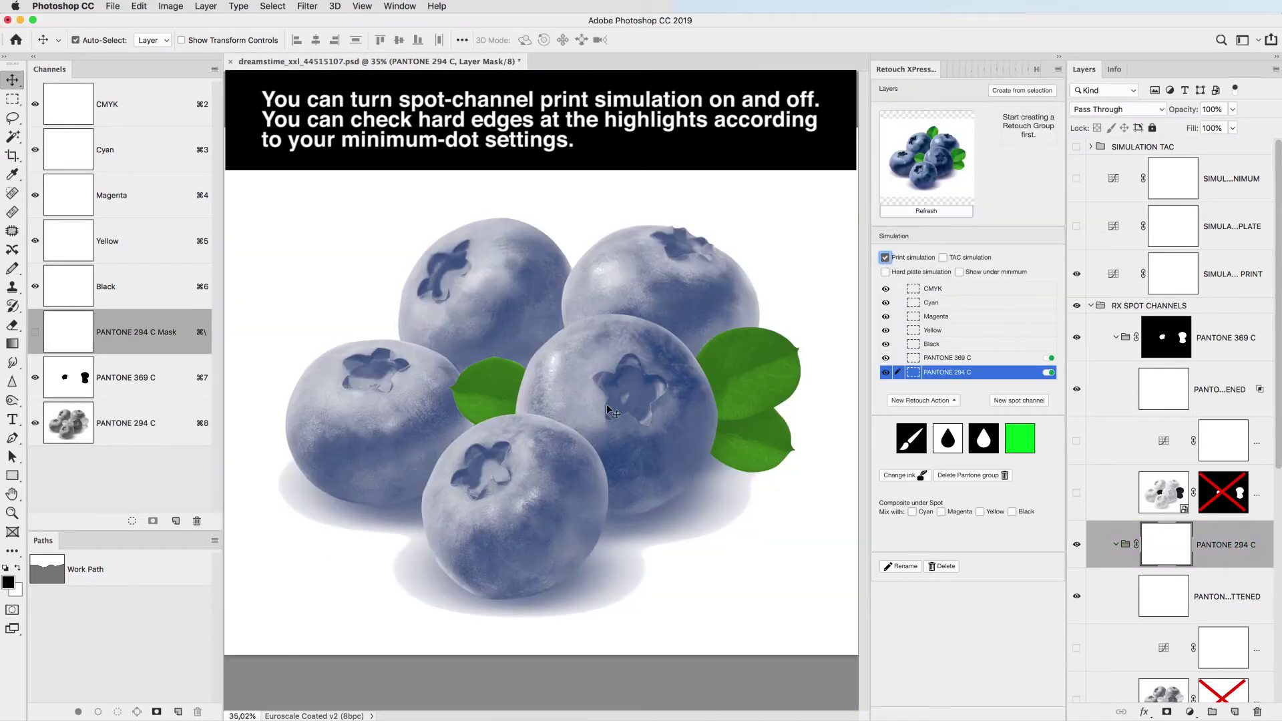
{"action": "scroll", "coordinate": [1202, 581], "scroll_direction": "down", "scroll_amount": 5}
{"action": "scroll", "coordinate": [1196, 581], "scroll_direction": "down", "scroll_amount": 5}
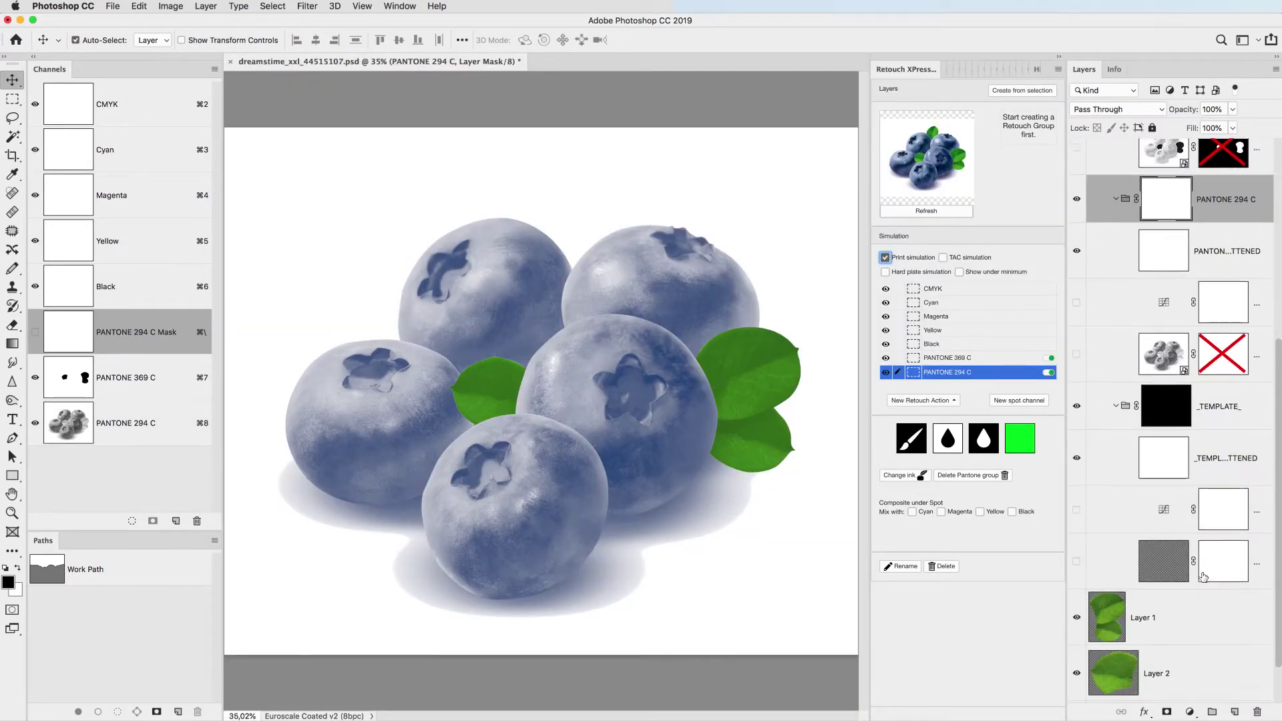
{"action": "left_click", "coordinate": [1115, 616], "text": "super"}
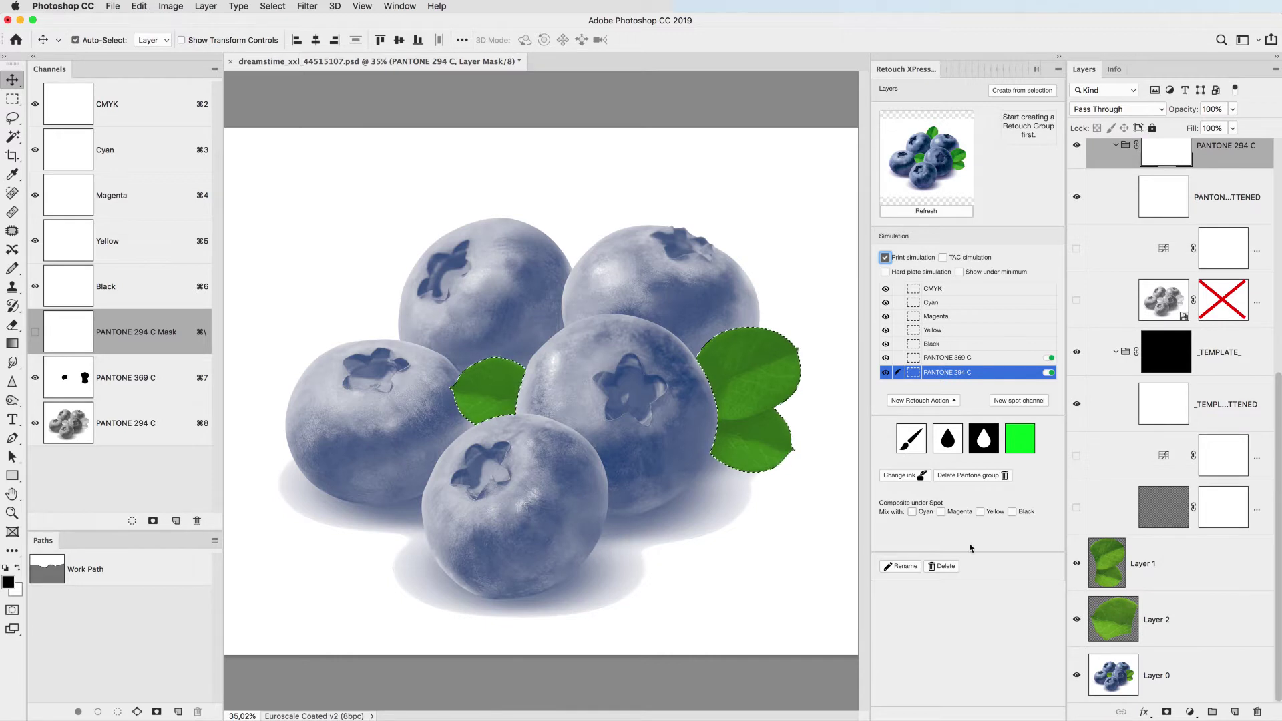
Step: Add a Curves retouch action for the leaves and lift the curve to Input 82 / Output 96
{"action": "left_click", "coordinate": [924, 401]}
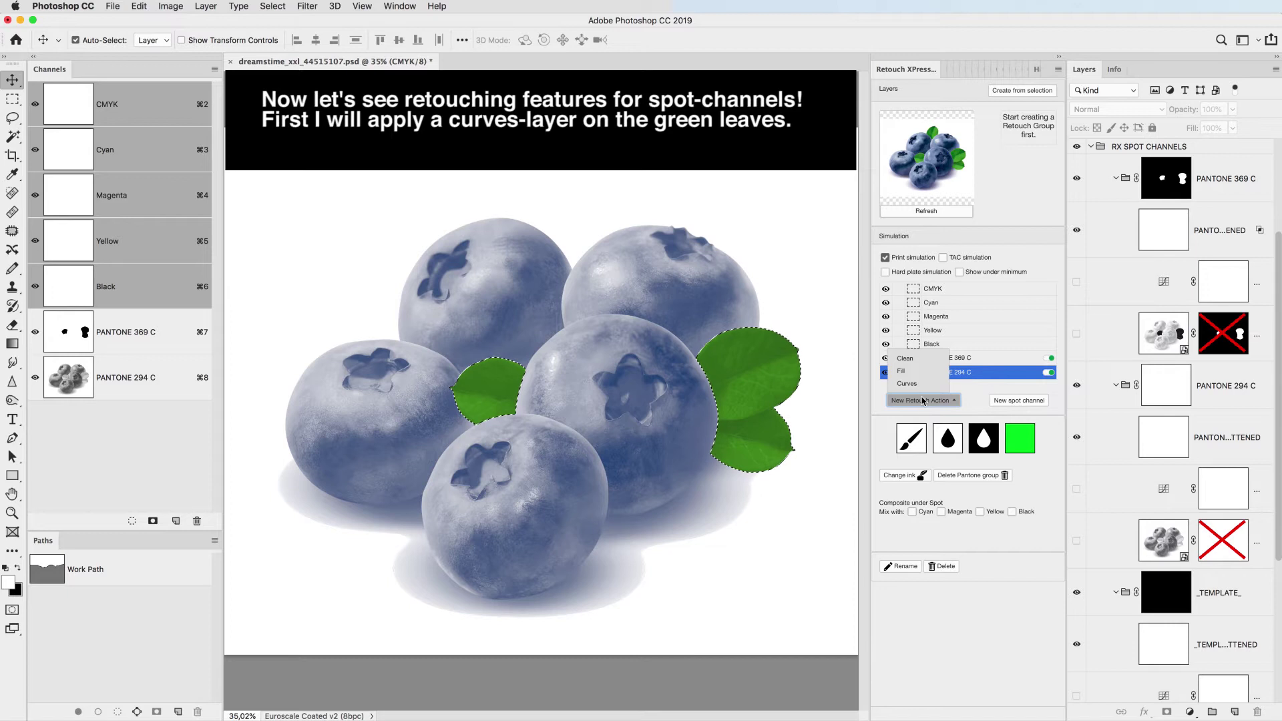
{"action": "left_click", "coordinate": [908, 383]}
{"action": "left_click_drag", "start_coordinate": [919, 105], "coordinate": [910, 91]}
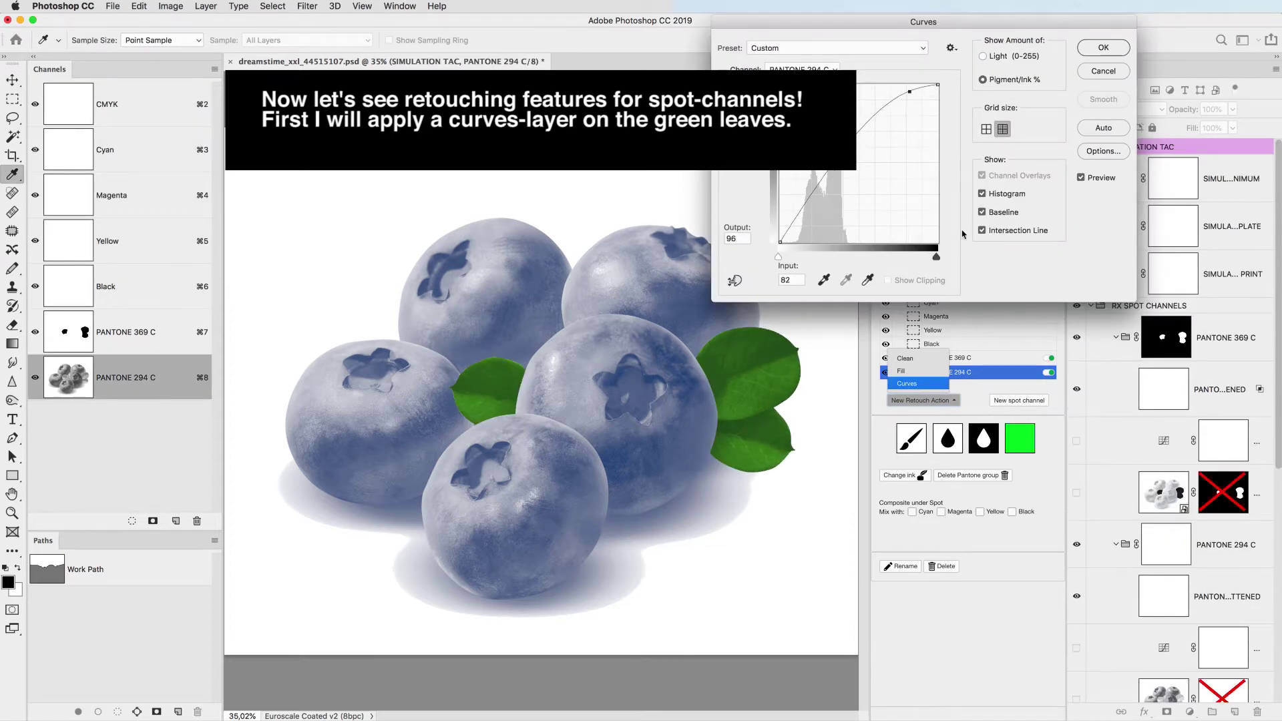
Step: Accept the leaf curves, rename the action 'leaf', and toggle its visibility
{"action": "left_click", "coordinate": [1103, 47]}
{"action": "left_click", "coordinate": [907, 581]}
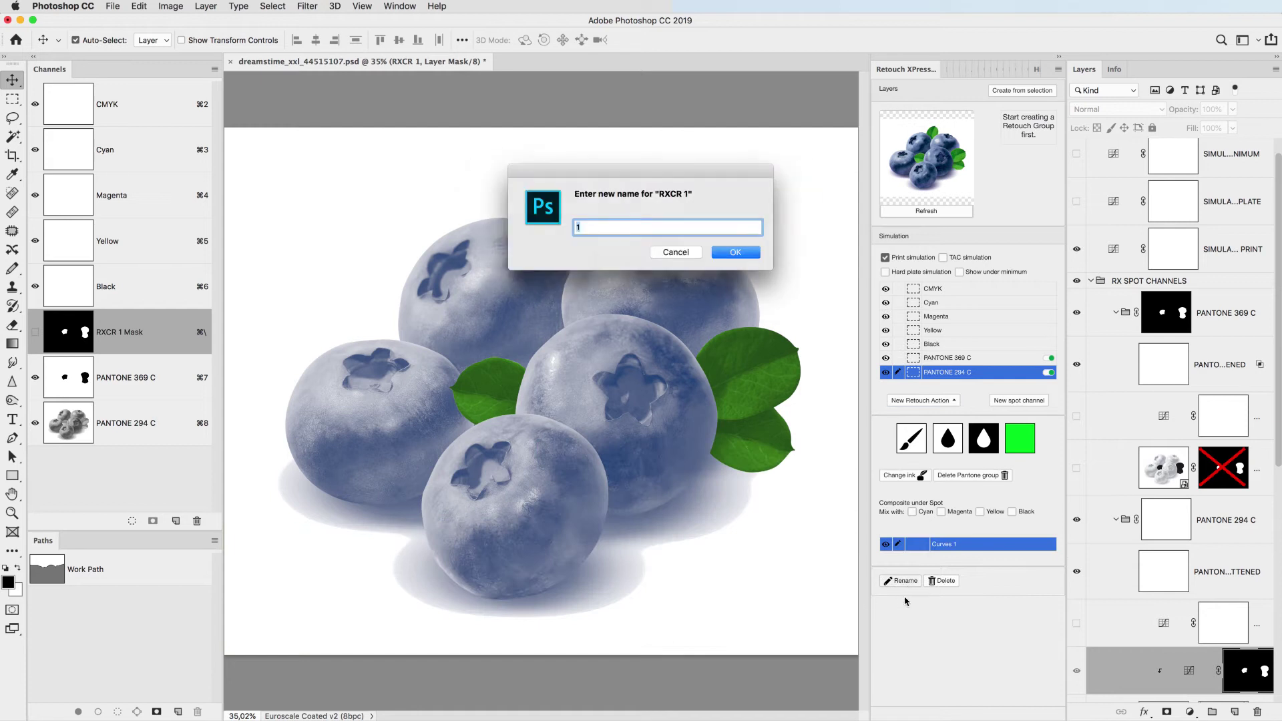
{"action": "key", "text": "Return"}
{"action": "left_click", "coordinate": [886, 543]}
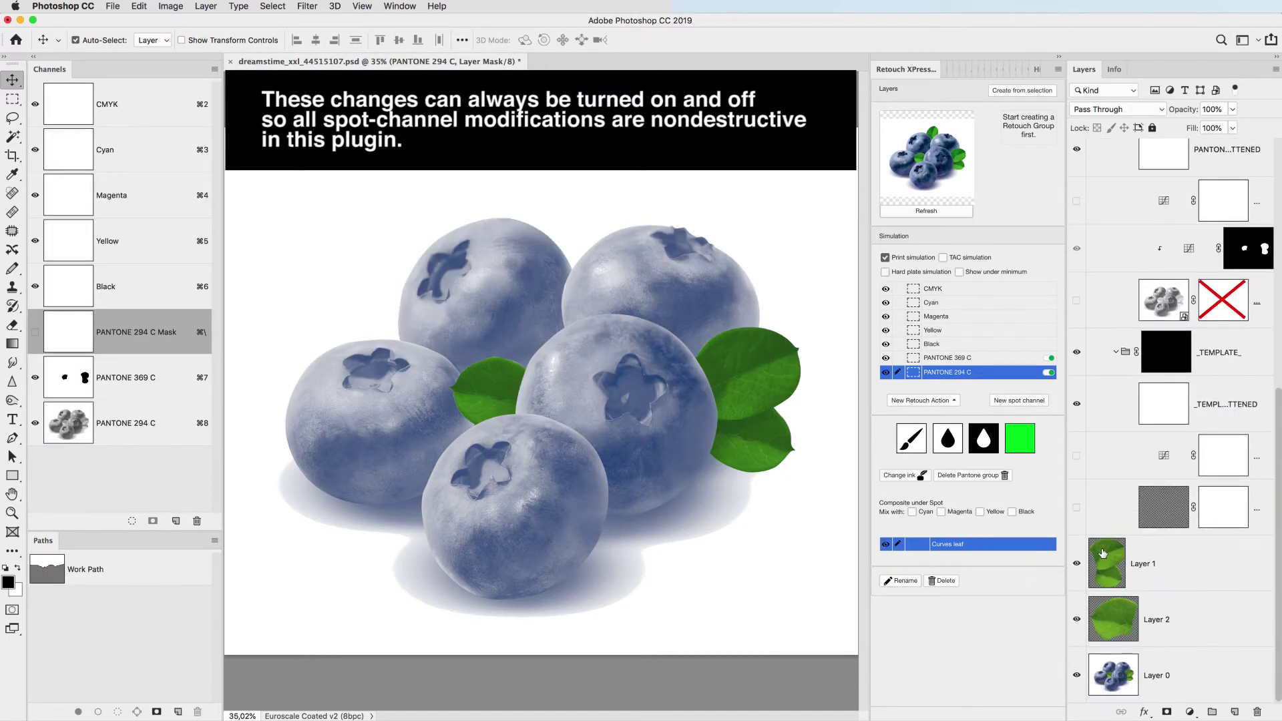
Step: Add another Curves retouch action on the 294 C channel, pulling the low end down to lighten the berries
{"action": "left_click", "coordinate": [1113, 604], "text": "super"}
{"action": "left_click", "coordinate": [920, 400]}
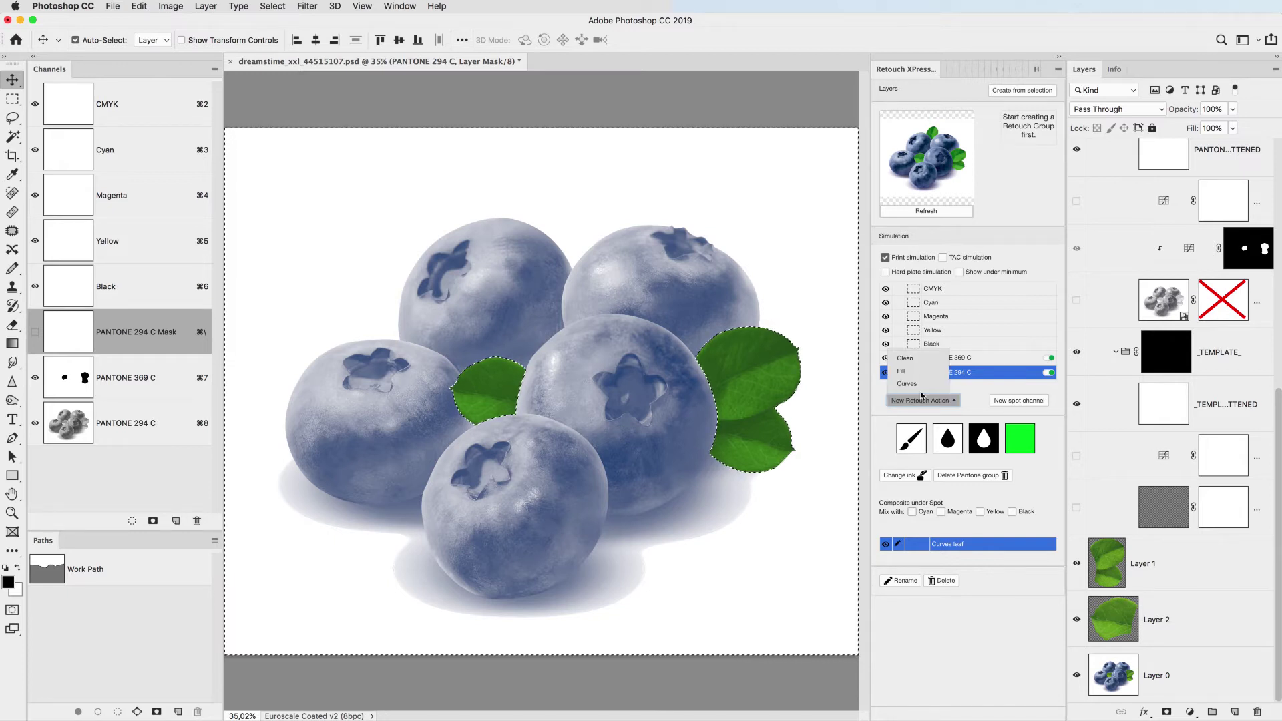
{"action": "left_click", "coordinate": [918, 389]}
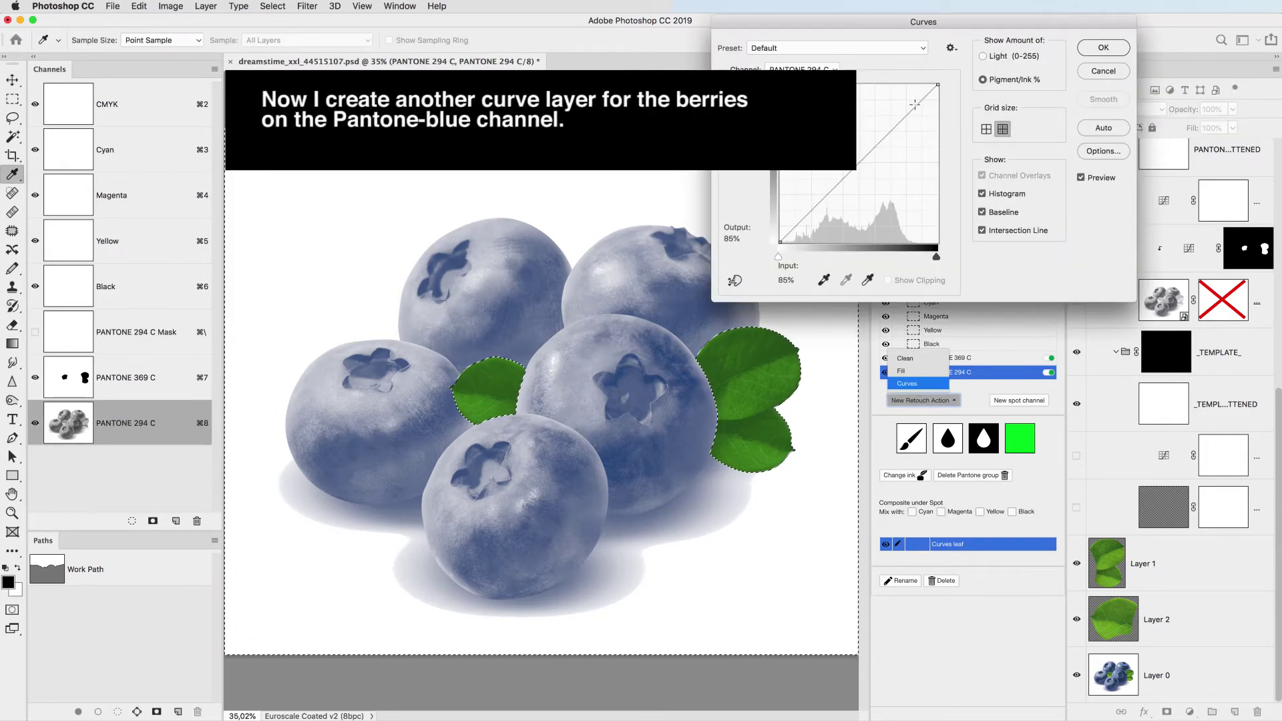
{"action": "left_click_drag", "start_coordinate": [905, 117], "coordinate": [906, 101]}
{"action": "left_click_drag", "start_coordinate": [803, 211], "coordinate": [805, 220]}
{"action": "left_click", "coordinate": [1115, 48]}
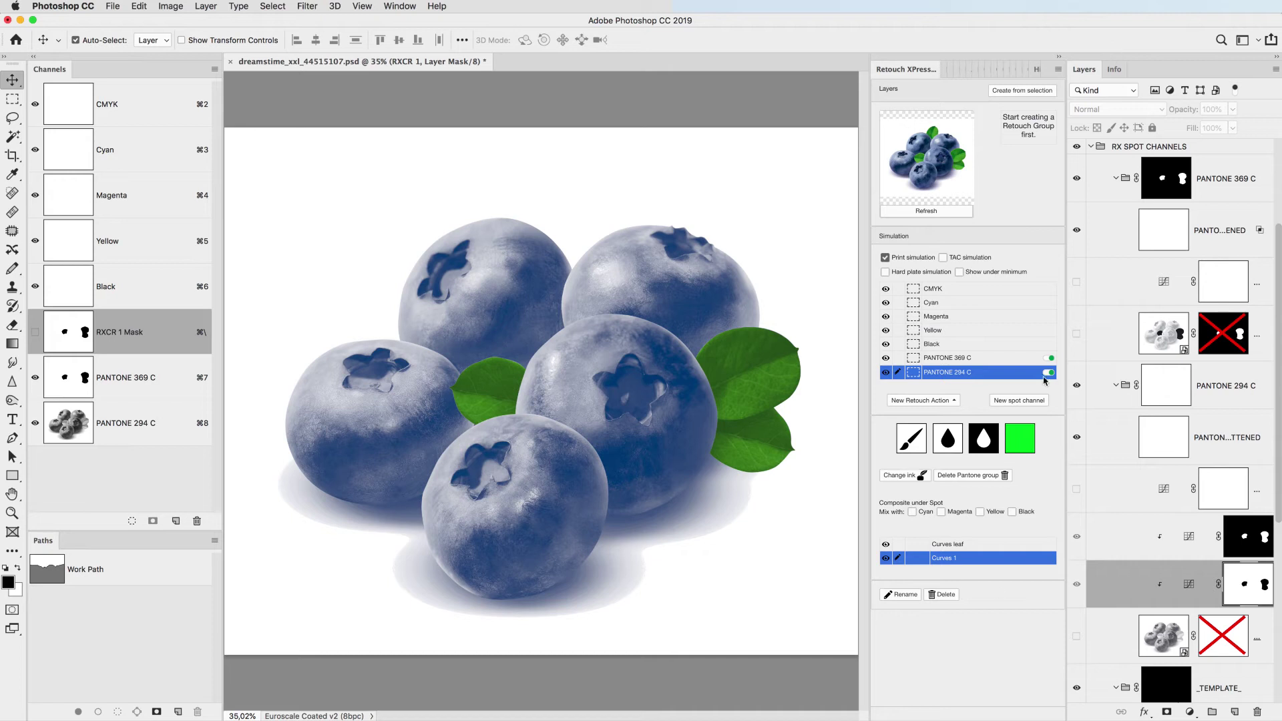
Step: Toggle the new curves action to compare, then rename it 'blueberry'
{"action": "left_click", "coordinate": [884, 559]}
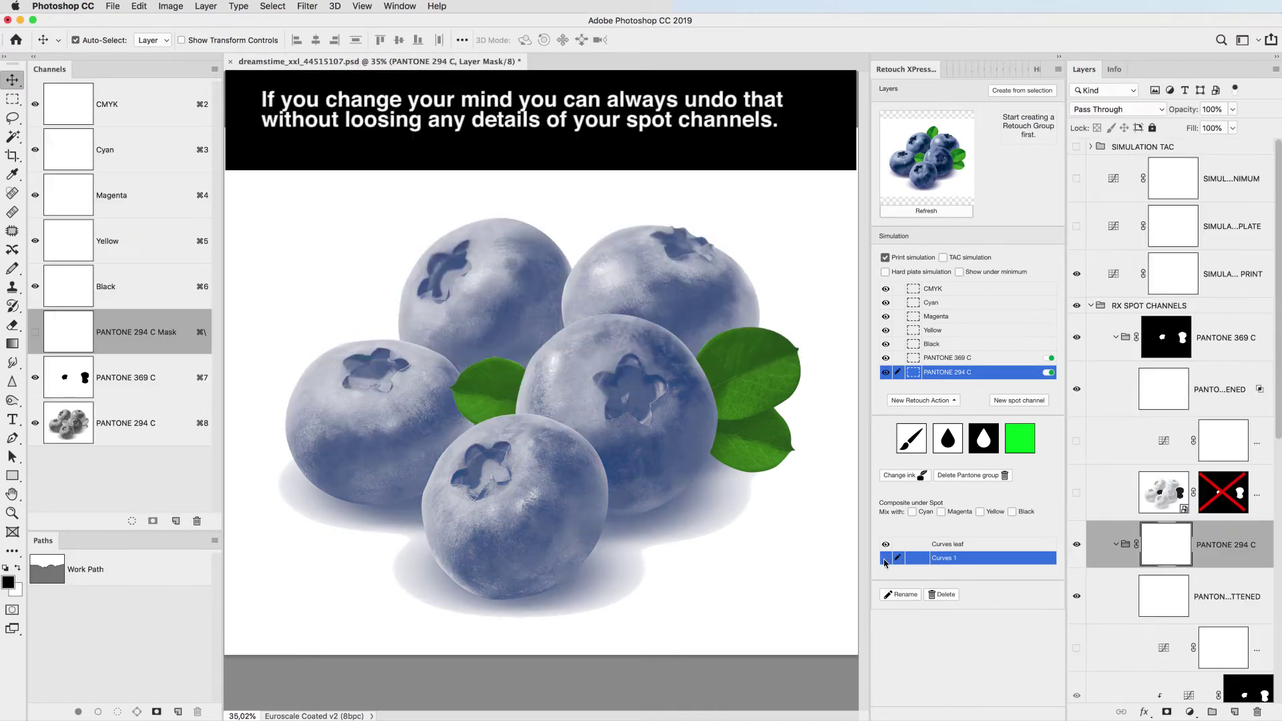
{"action": "left_click", "coordinate": [885, 558]}
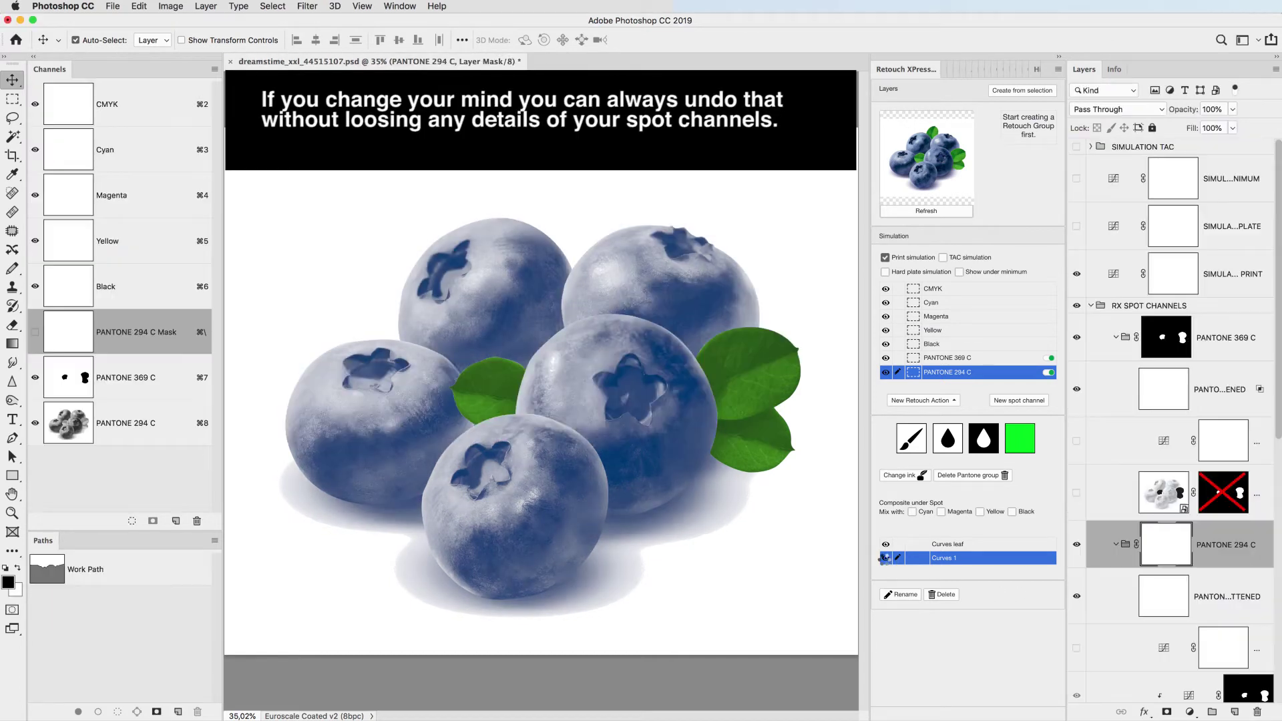
{"action": "left_click", "coordinate": [905, 595]}
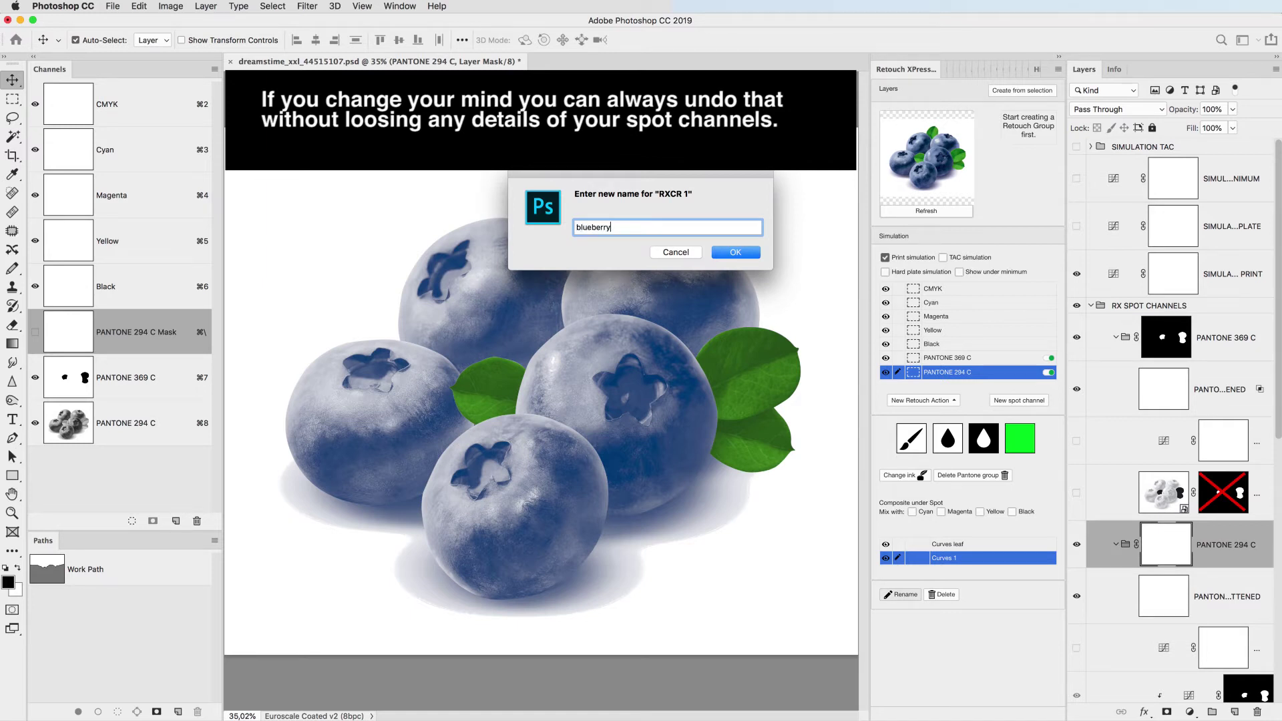
{"action": "key", "text": "Return"}
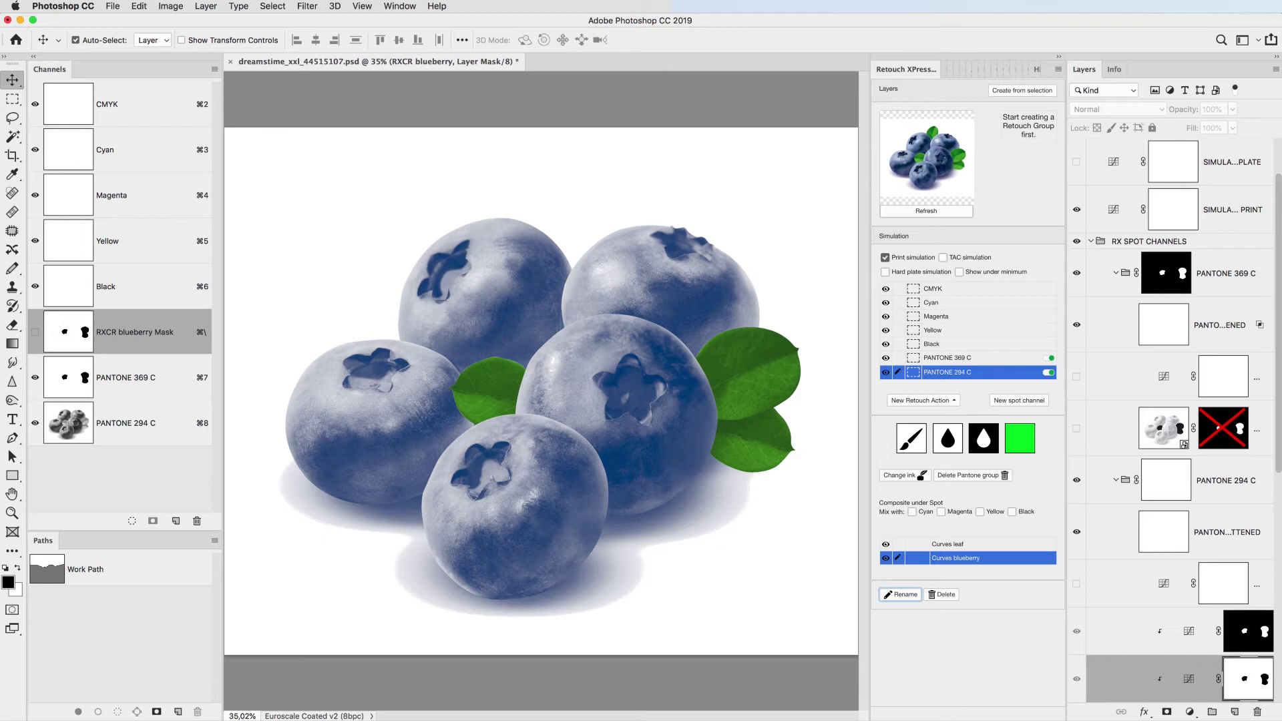
Step: Add a Clean retouch action and turn the saved Work Path into a selection
{"action": "left_click", "coordinate": [924, 401]}
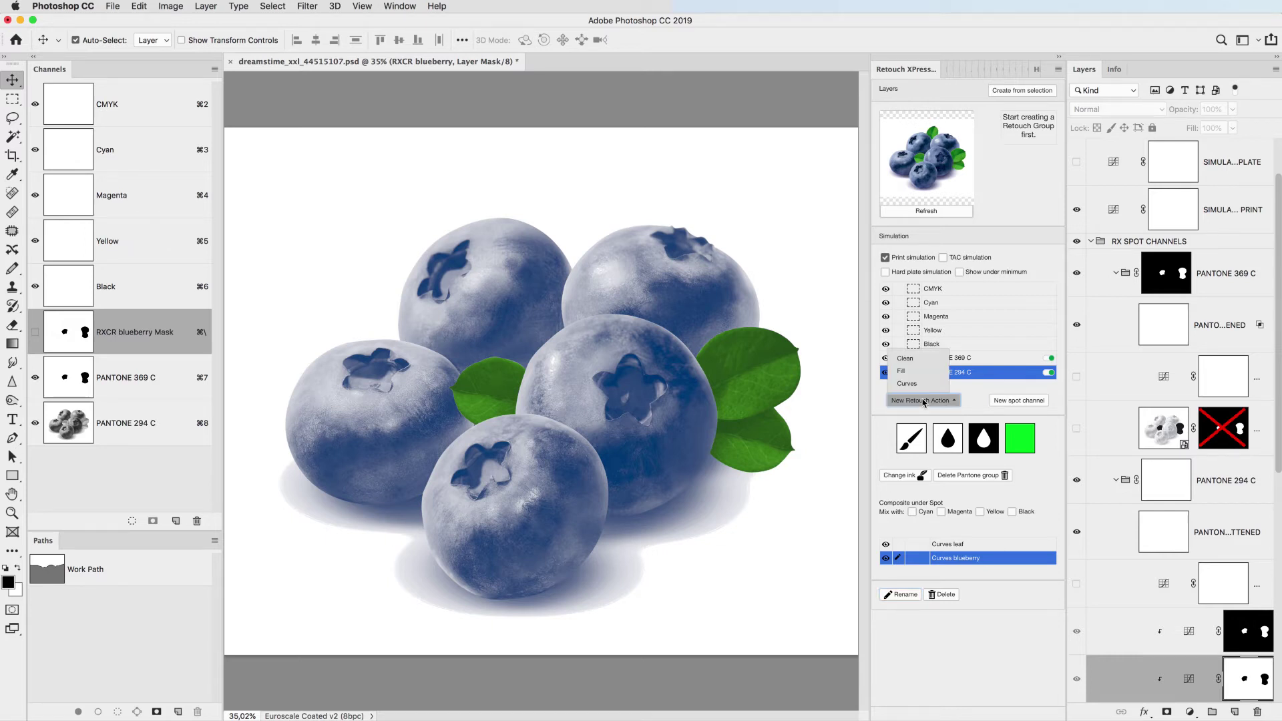
{"action": "left_click", "coordinate": [905, 359]}
{"action": "left_click", "coordinate": [162, 568]}
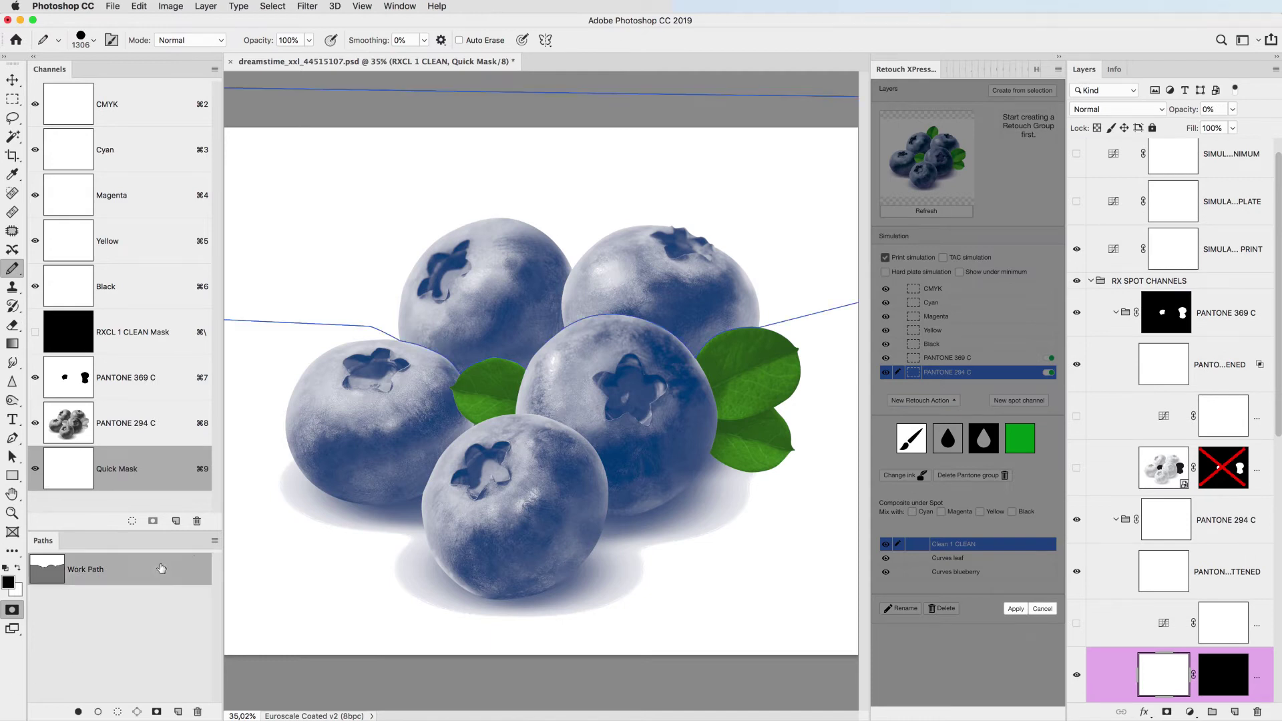
{"action": "left_click", "coordinate": [215, 541]}
{"action": "left_click", "coordinate": [264, 583]}
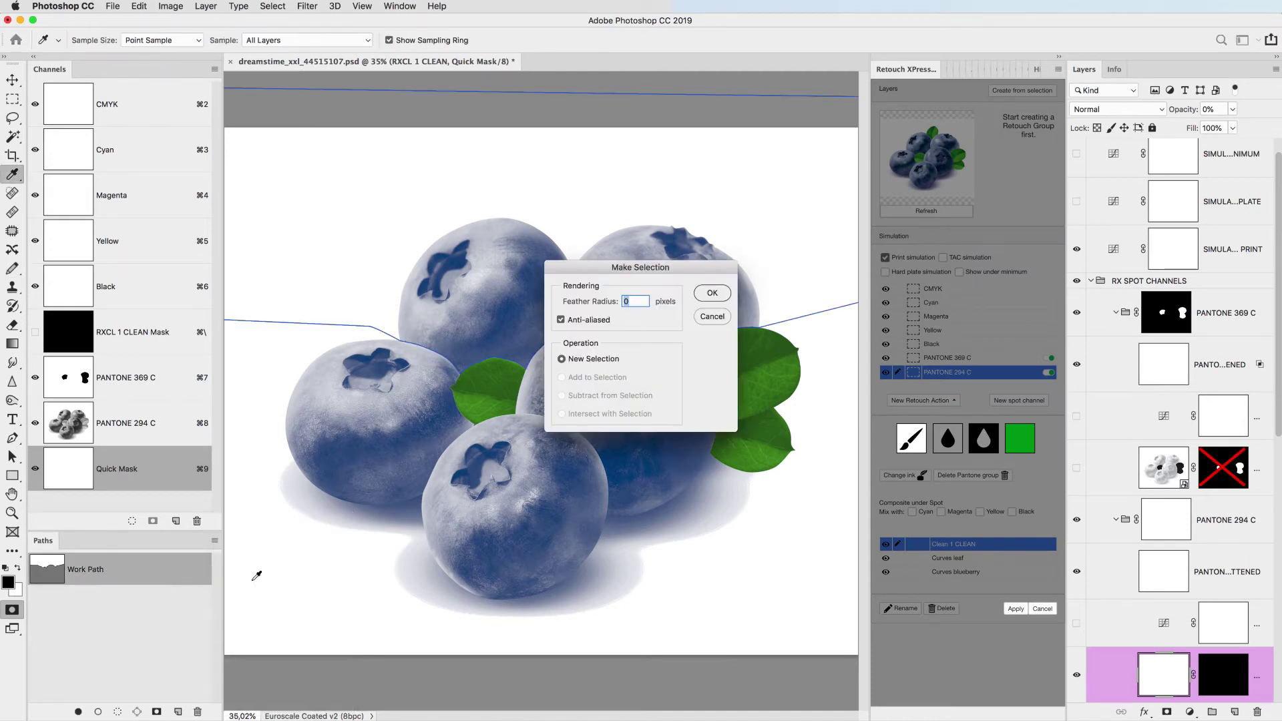
{"action": "left_click", "coordinate": [712, 294]}
Step: Mask the upper-left and upper-right background berries and apply the clean
{"action": "left_click_drag", "start_coordinate": [444, 223], "coordinate": [314, 267]}
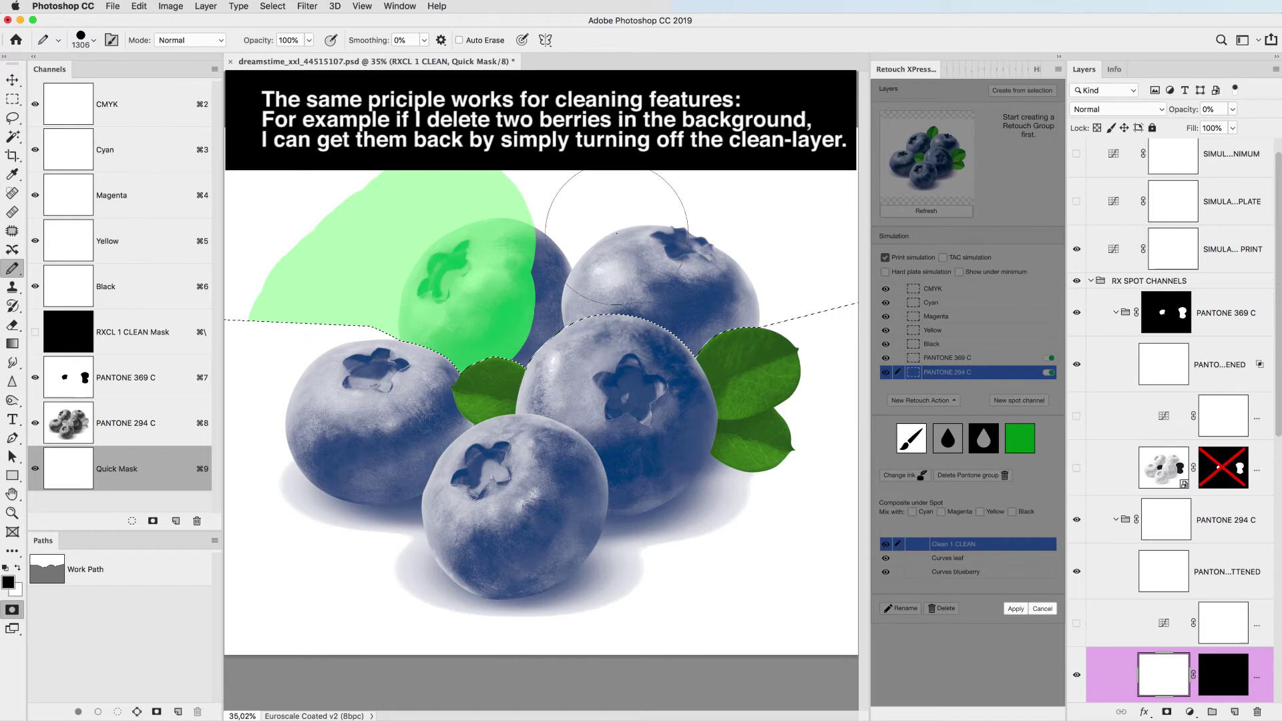
{"action": "left_click_drag", "start_coordinate": [616, 232], "coordinate": [801, 254]}
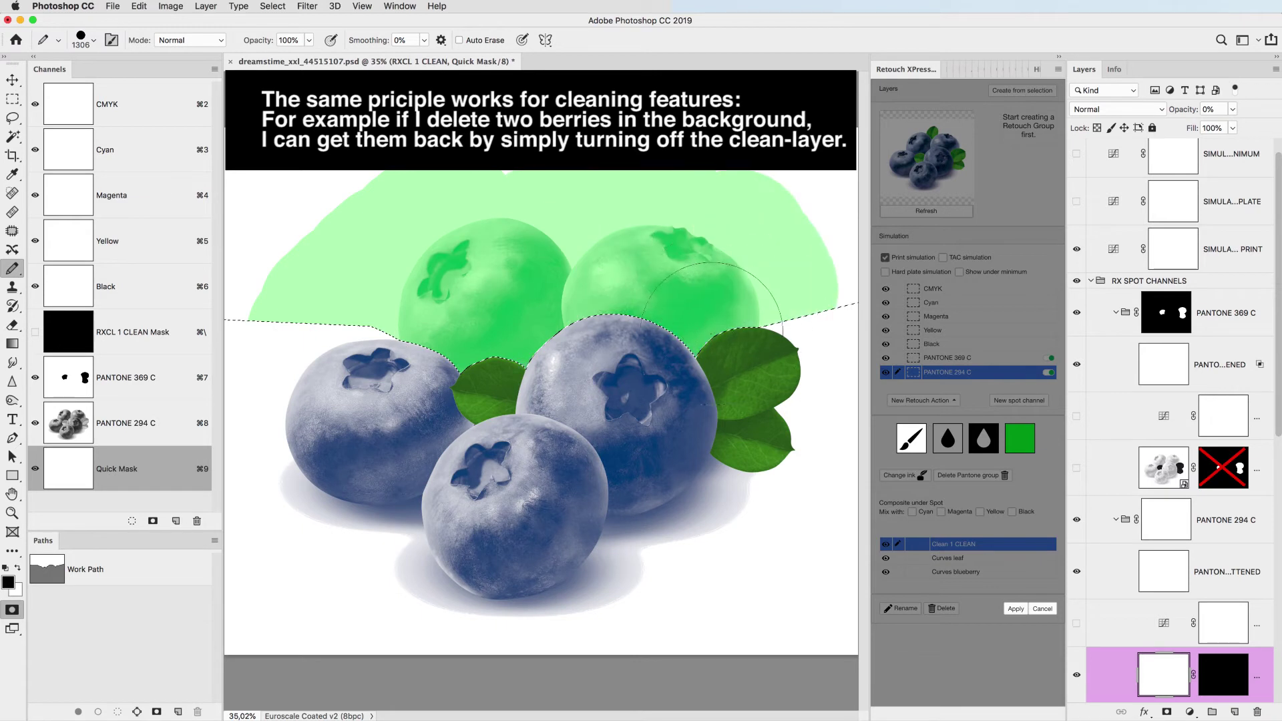
{"action": "left_click", "coordinate": [1016, 609]}
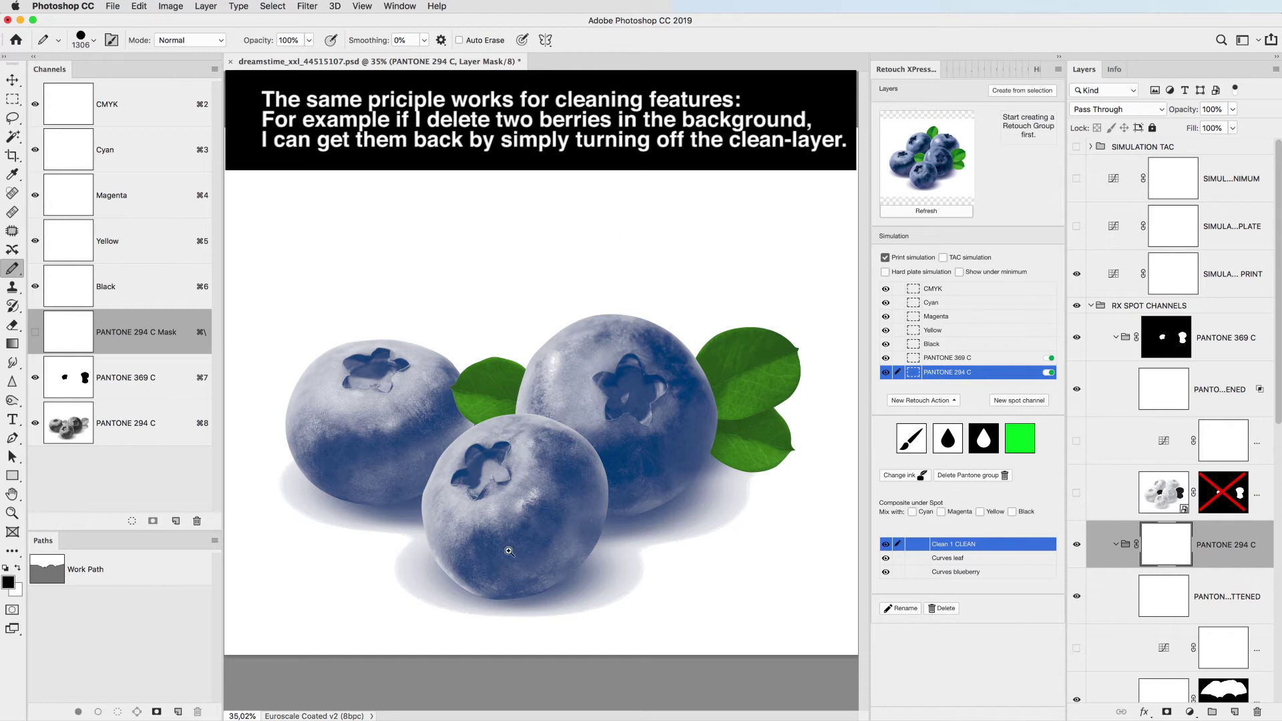
Step: Reopen Curves blueberry and move its shadow point to Input 16, Output 8
{"action": "scroll", "coordinate": [534, 534], "scroll_direction": "up", "scroll_amount": 5}
{"action": "scroll", "coordinate": [667, 252], "scroll_direction": "up", "scroll_amount": 5}
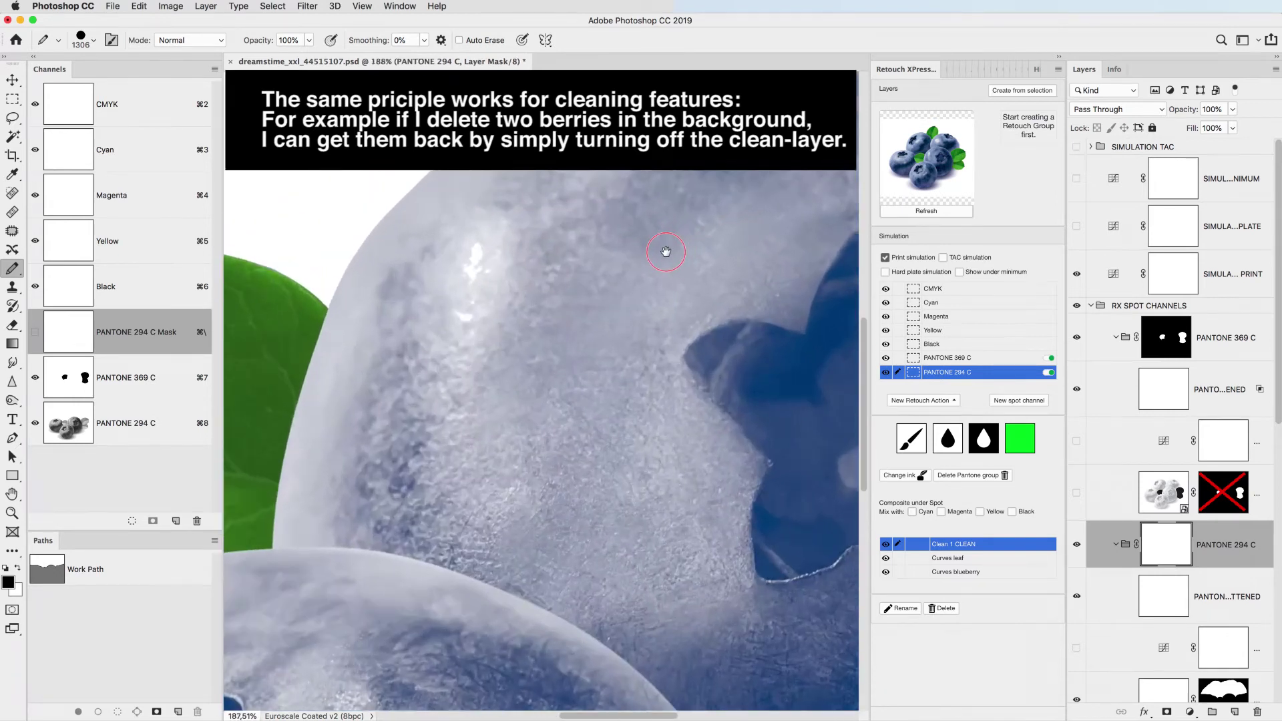
{"action": "left_click", "coordinate": [914, 572]}
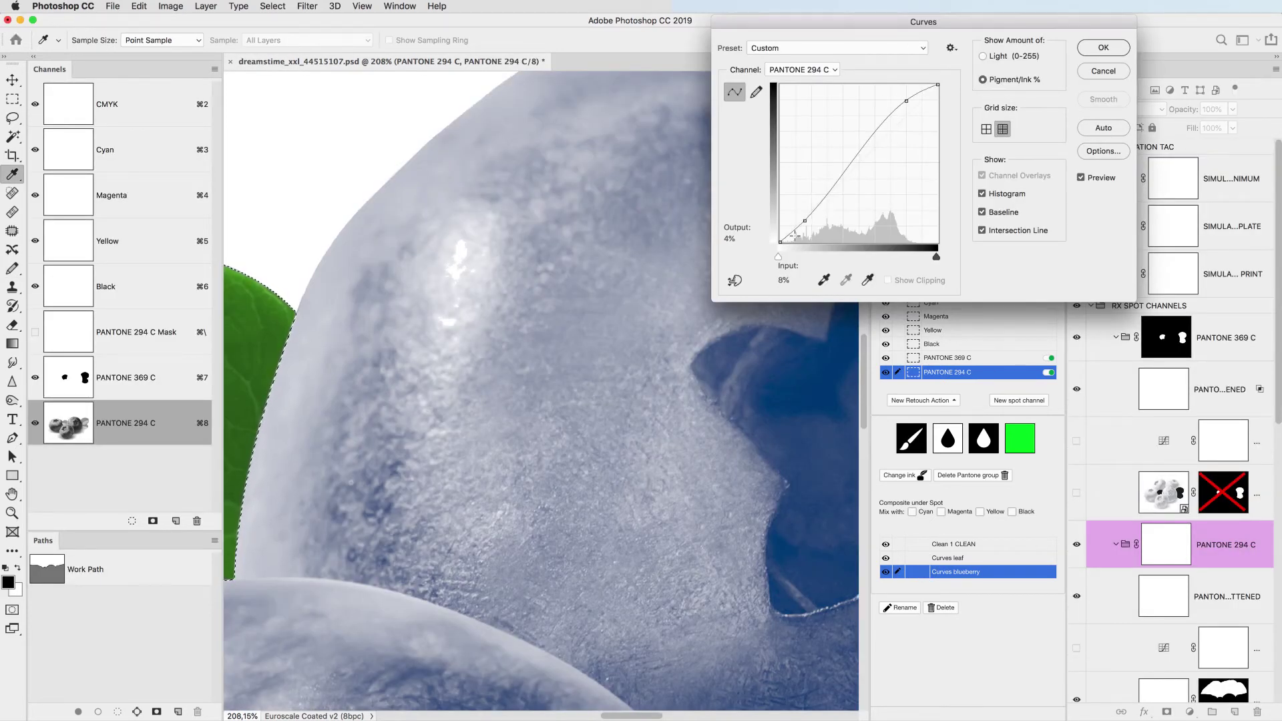
{"action": "left_click_drag", "start_coordinate": [805, 220], "coordinate": [785, 257]}
{"action": "left_click", "coordinate": [806, 230]}
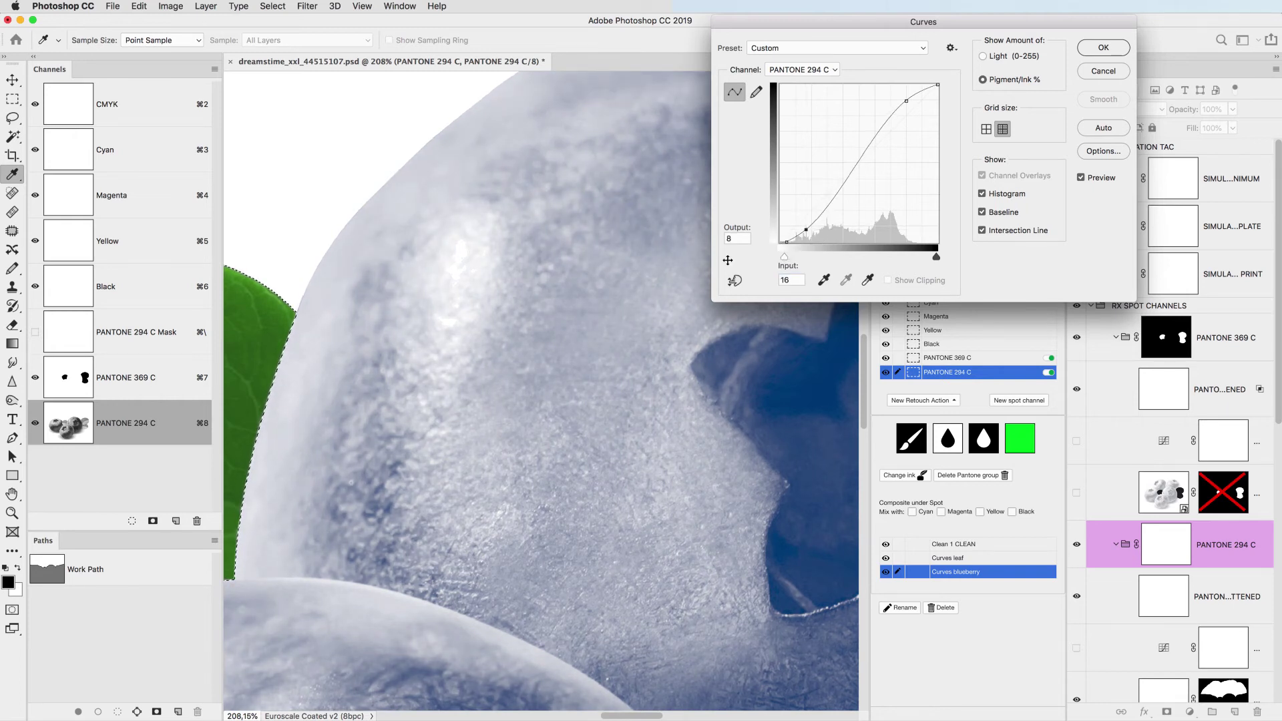
{"action": "scroll", "coordinate": [586, 365], "scroll_direction": "down", "scroll_amount": 5}
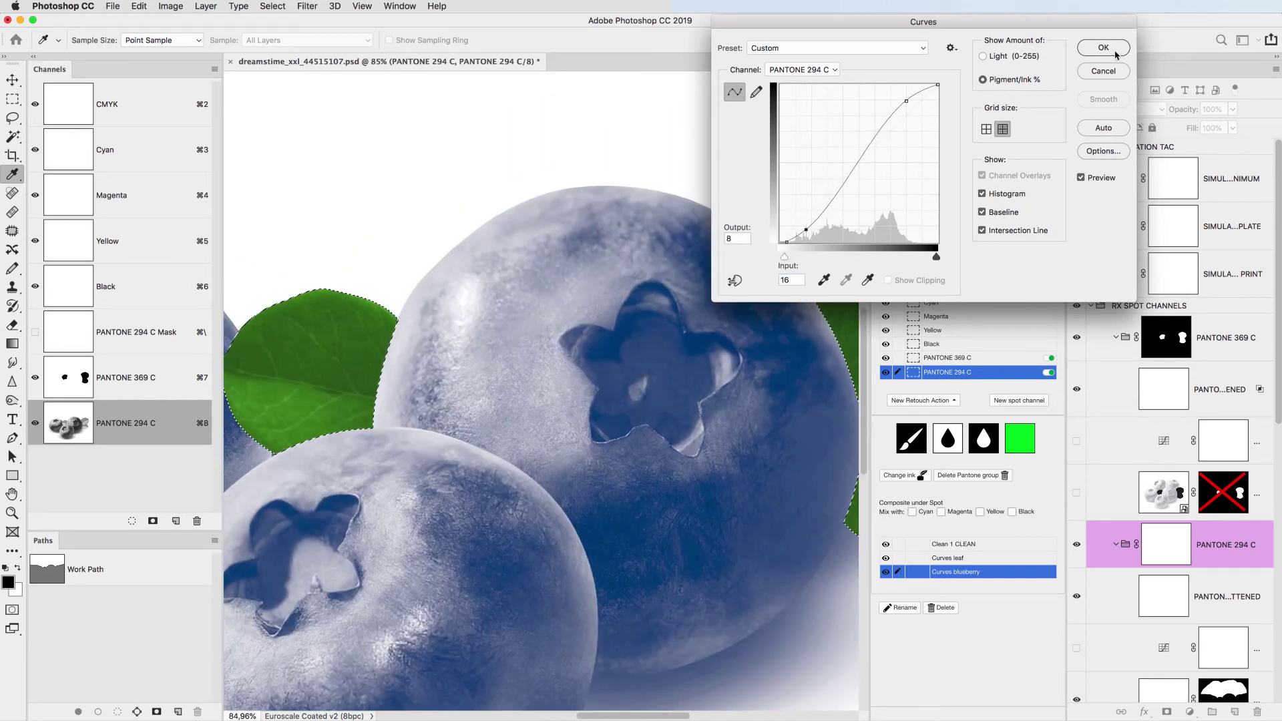
{"action": "key", "text": "Return"}
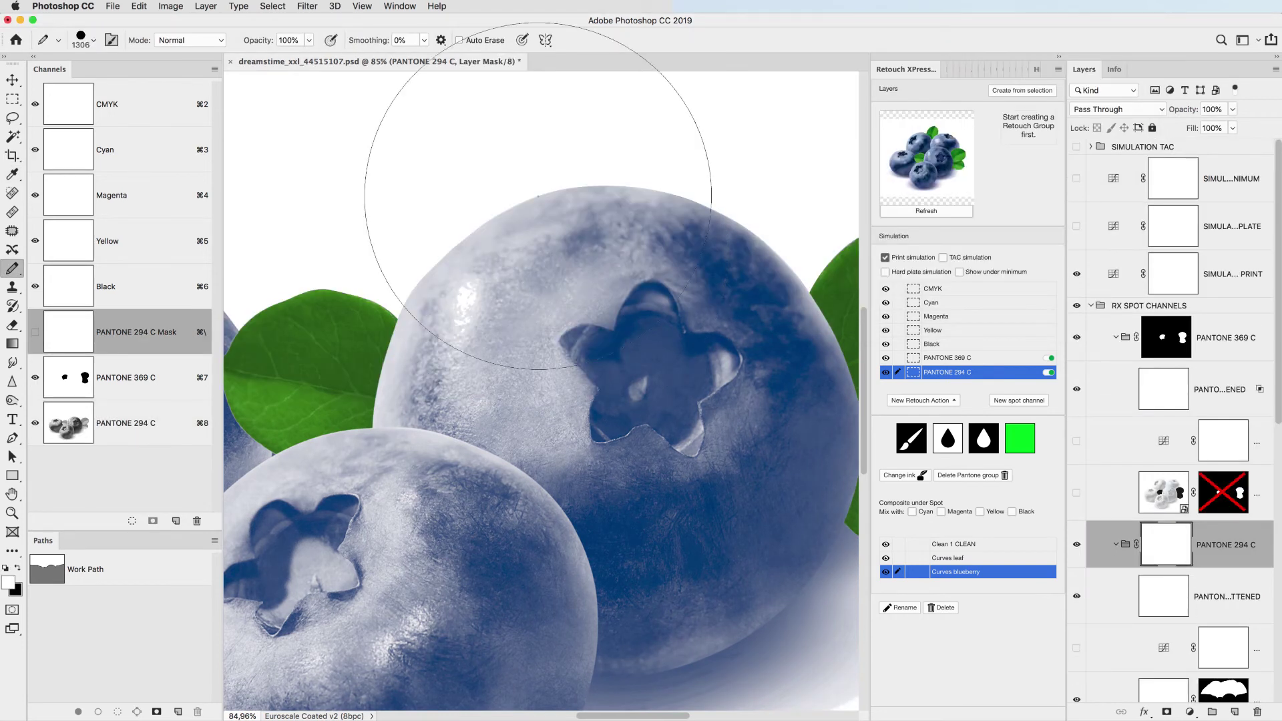
Step: Add a minimum-dot Fill action, painting the front berry's white highlights with a 121 brush
{"action": "scroll", "coordinate": [515, 263], "scroll_direction": "up", "scroll_amount": 5}
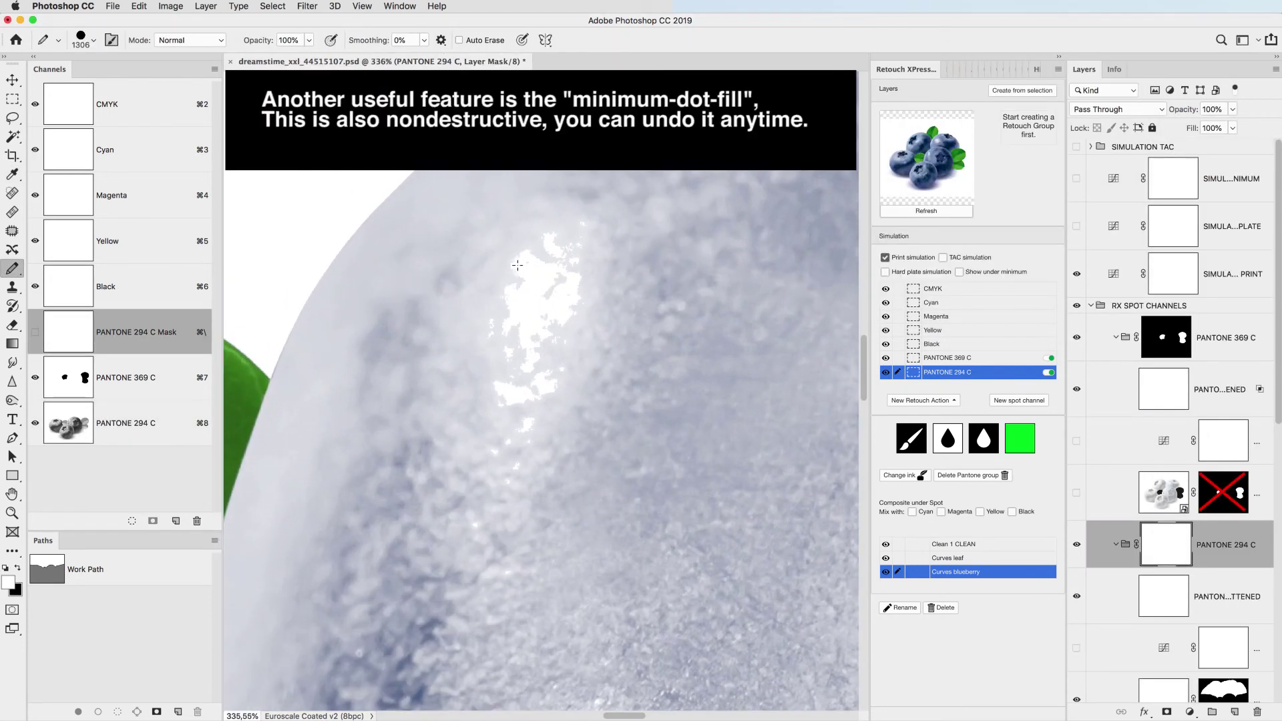
{"action": "left_click", "coordinate": [921, 400]}
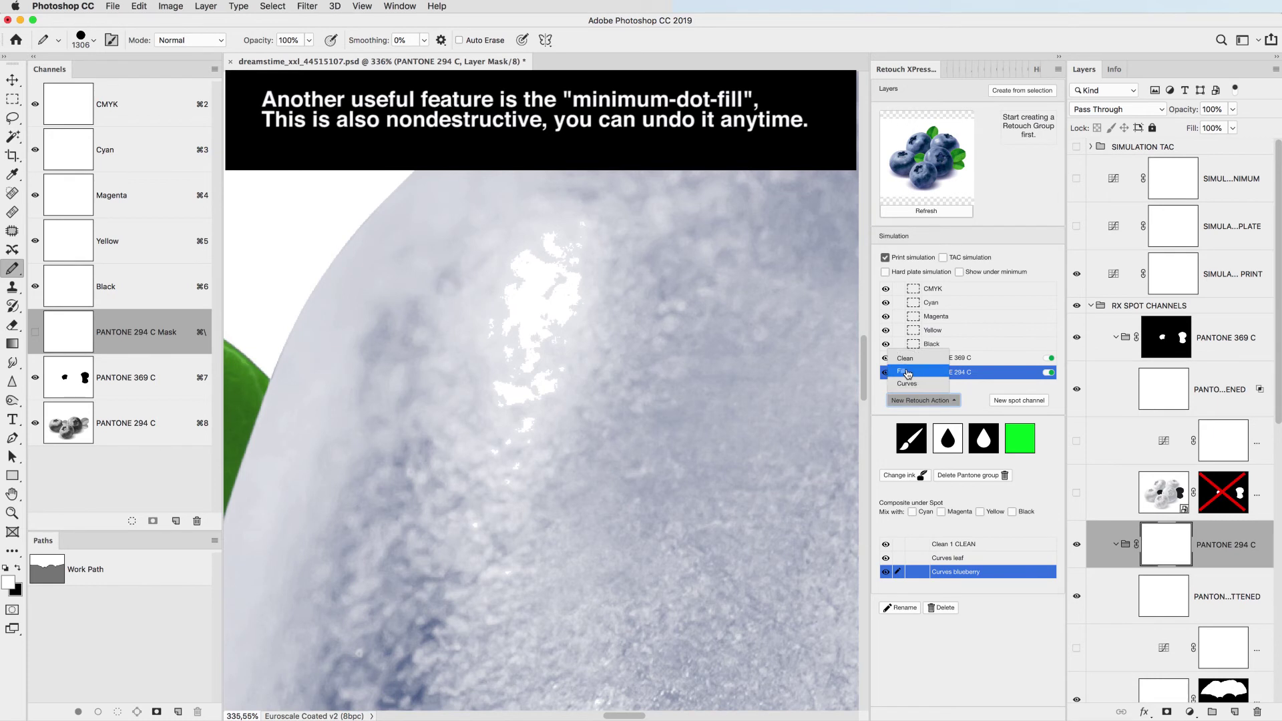
{"action": "left_click", "coordinate": [906, 372]}
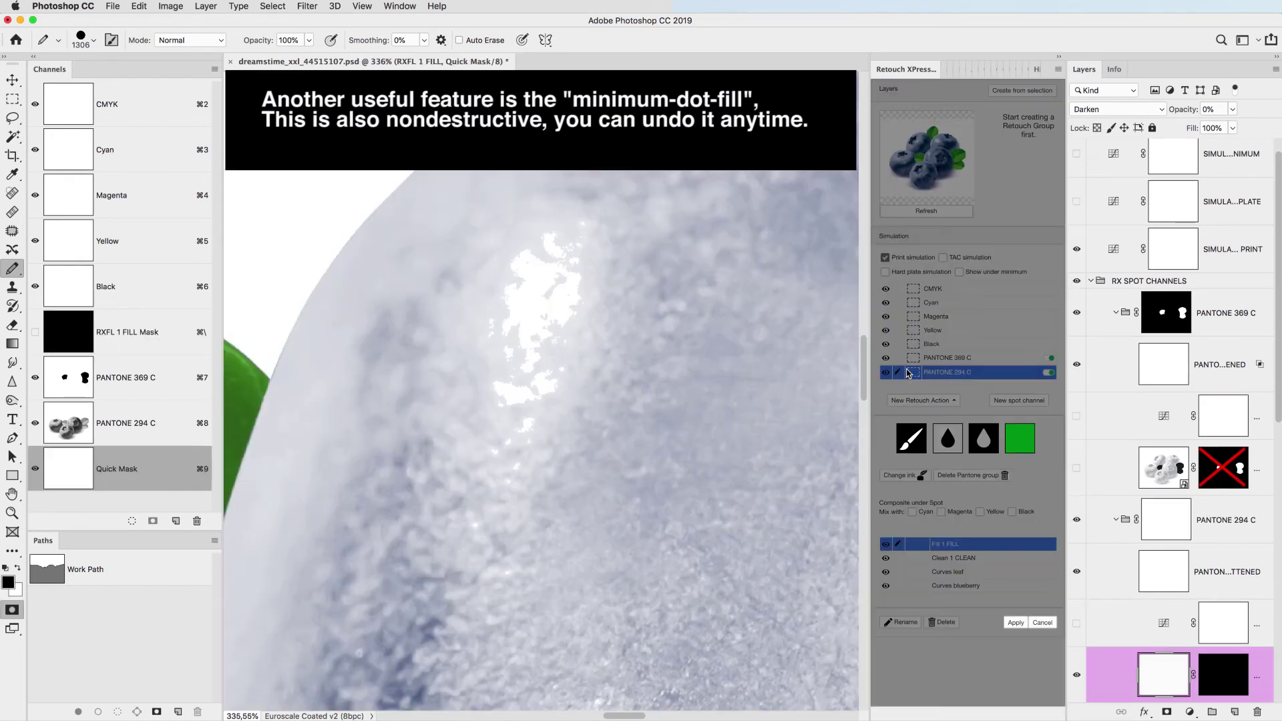
{"action": "right_click", "coordinate": [594, 347]}
{"action": "type", "text": "121"}
{"action": "key", "text": "Return"}
{"action": "mouse_move", "coordinate": [572, 315]}
{"action": "left_mouse_down"}
{"action": "mouse_move", "coordinate": [543, 266]}
{"action": "mouse_move", "coordinate": [617, 286]}
{"action": "mouse_move", "coordinate": [558, 343]}
{"action": "mouse_move", "coordinate": [461, 374]}
{"action": "left_mouse_up"}
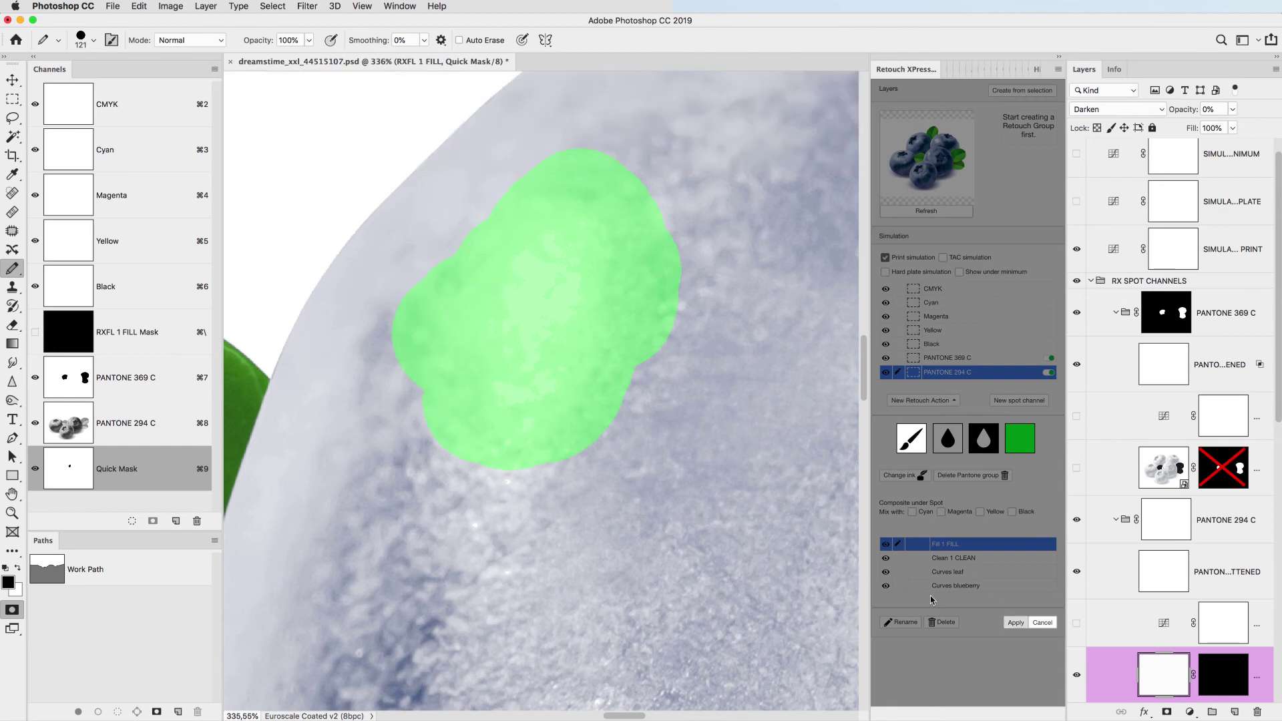
{"action": "key", "text": "Return"}
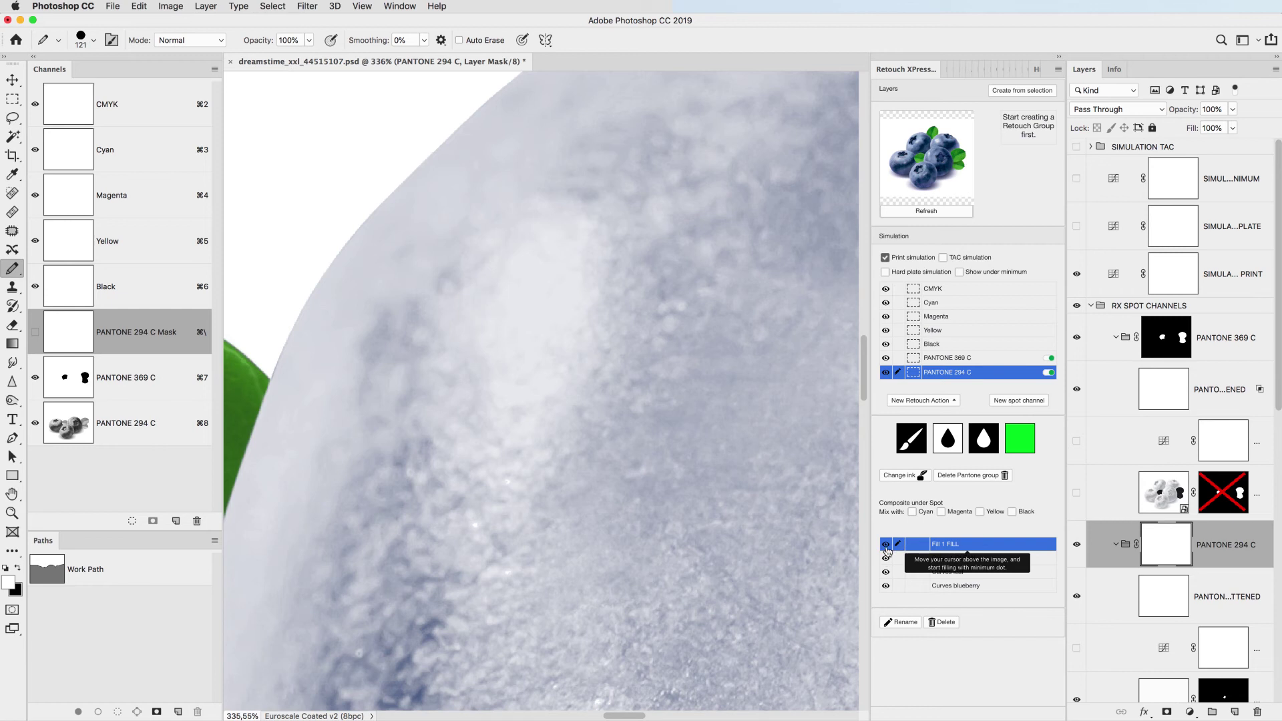
Step: Toggle the Fill action off and on to compare, then fit the image in view
{"action": "left_click", "coordinate": [887, 544]}
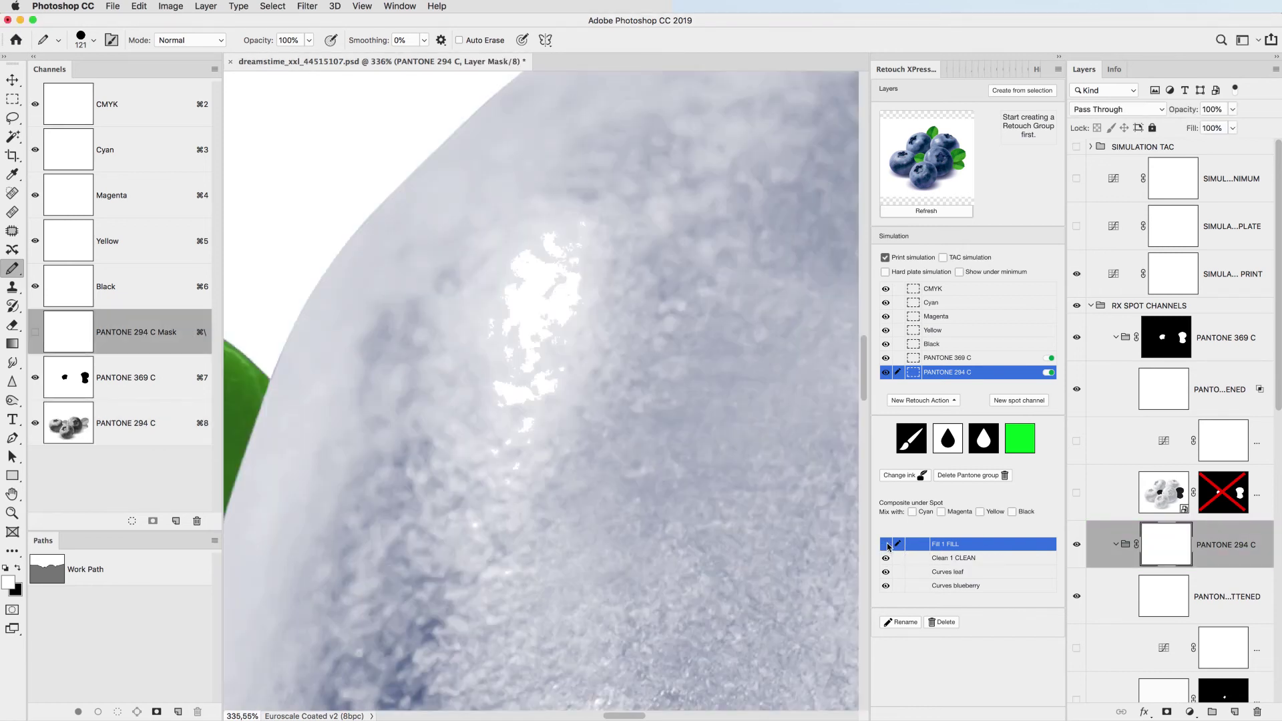
{"action": "left_click", "coordinate": [886, 544]}
{"action": "key", "text": "super+0"}
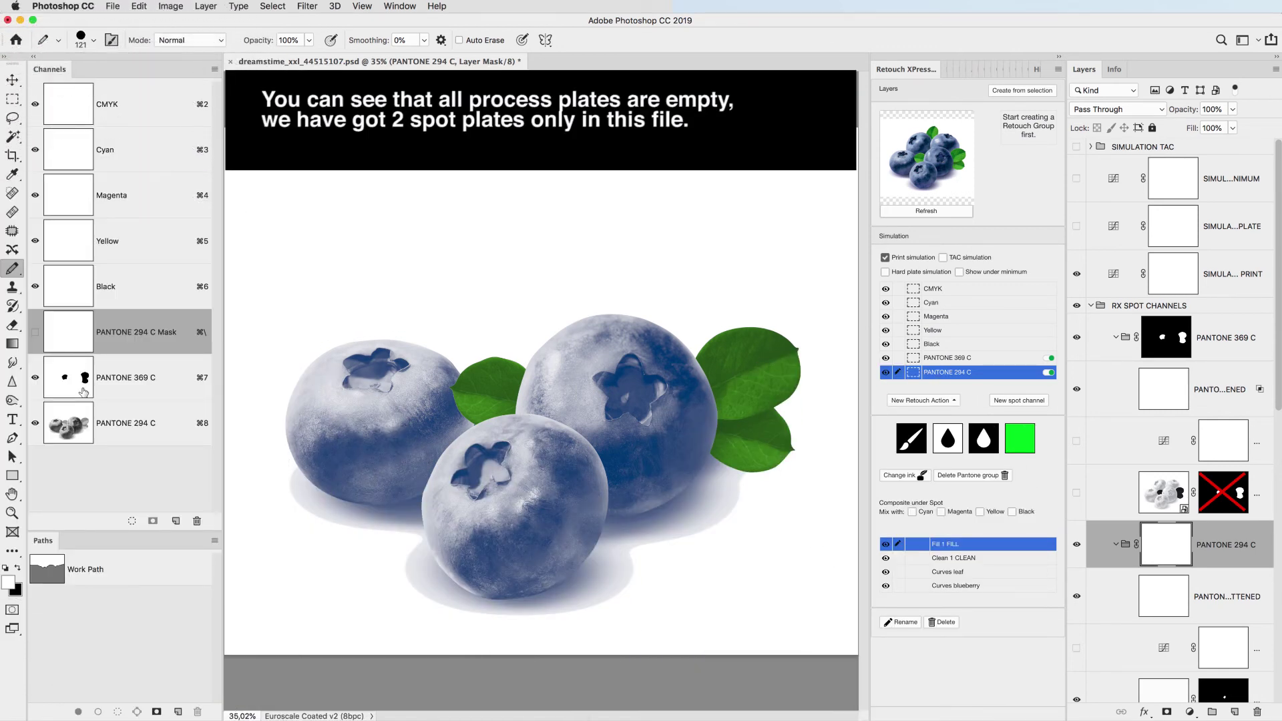
Step: Hide the PANTONE 369 C channel and disable the Fill 1 FILL and Clean 1 CLEAN retouches
{"action": "left_click", "coordinate": [885, 359]}
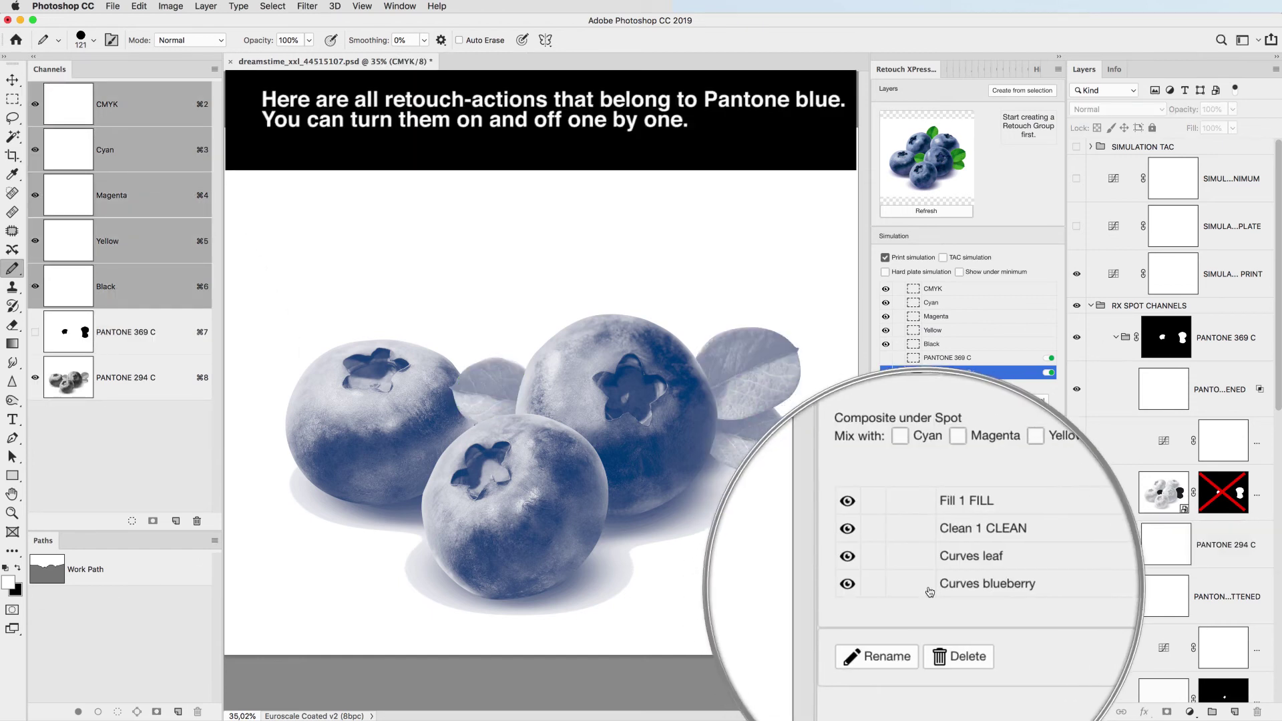
{"action": "left_click", "coordinate": [886, 544]}
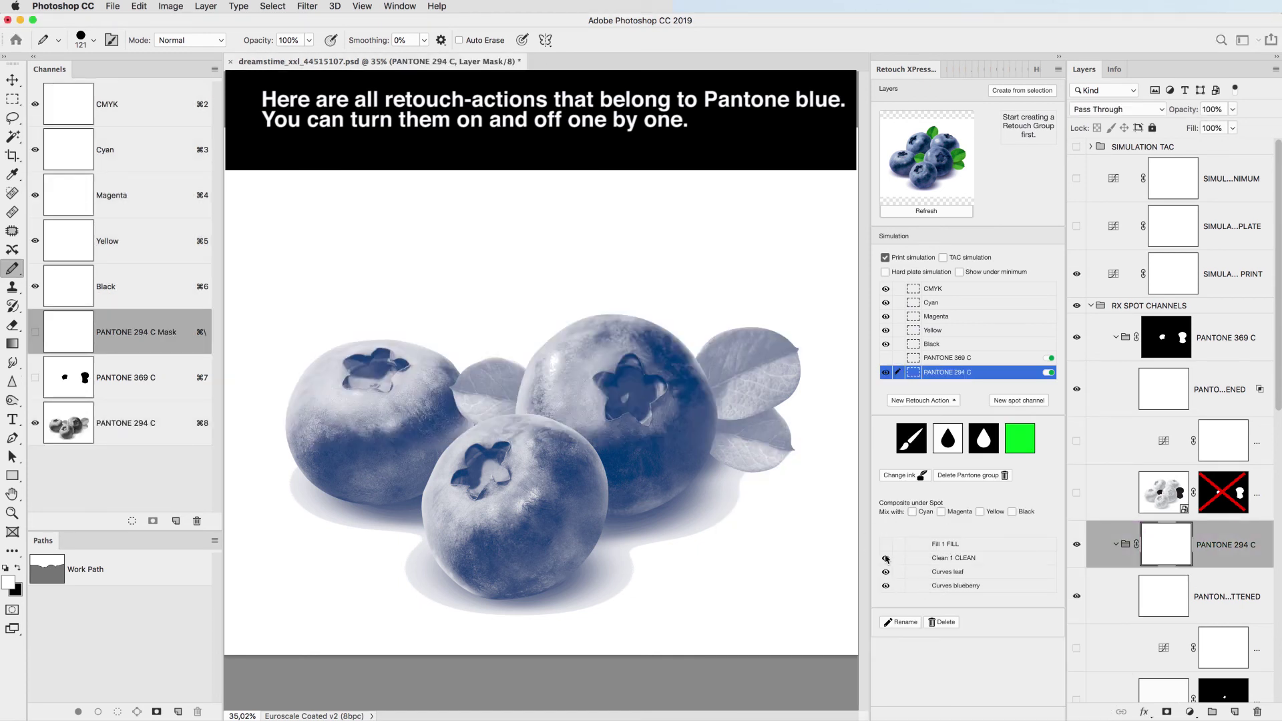
{"action": "left_click", "coordinate": [885, 558]}
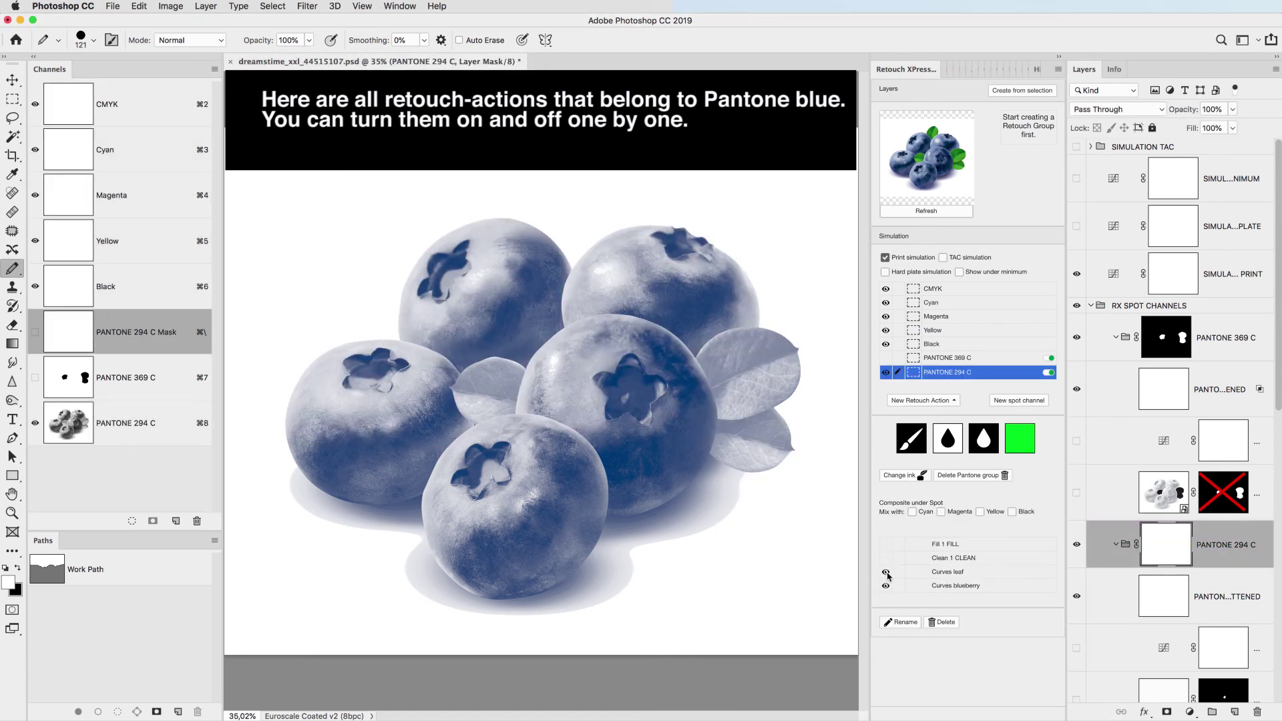